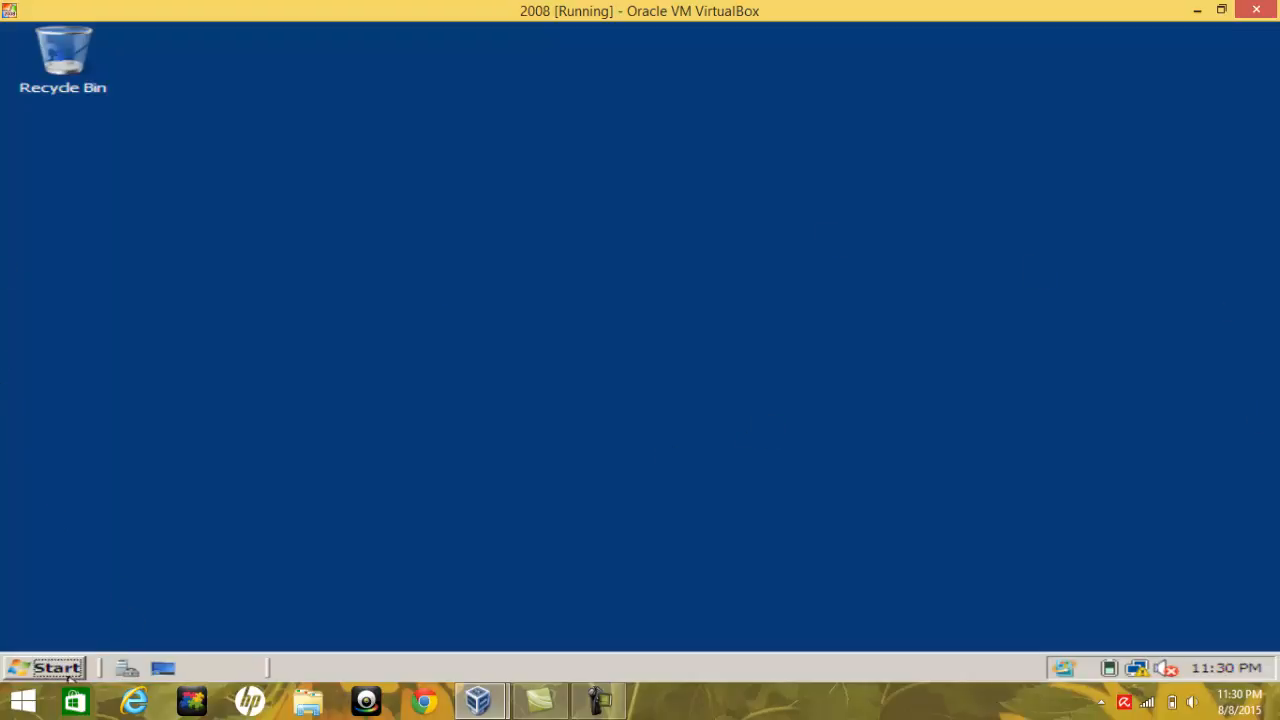
Open the Roles page of Server Manager and start the Add Roles Wizard, advancing to the server role selection.
{"action": "left_click", "coordinate": [70, 676]}
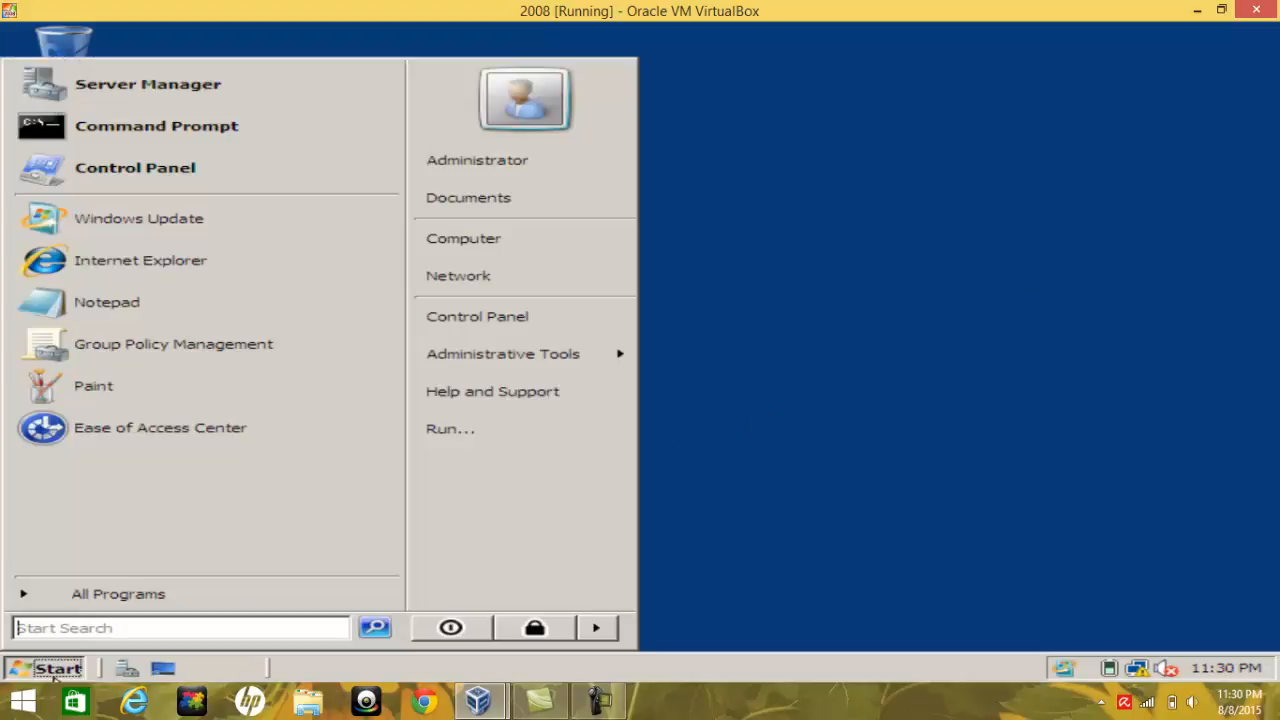
{"action": "left_click", "coordinate": [165, 95]}
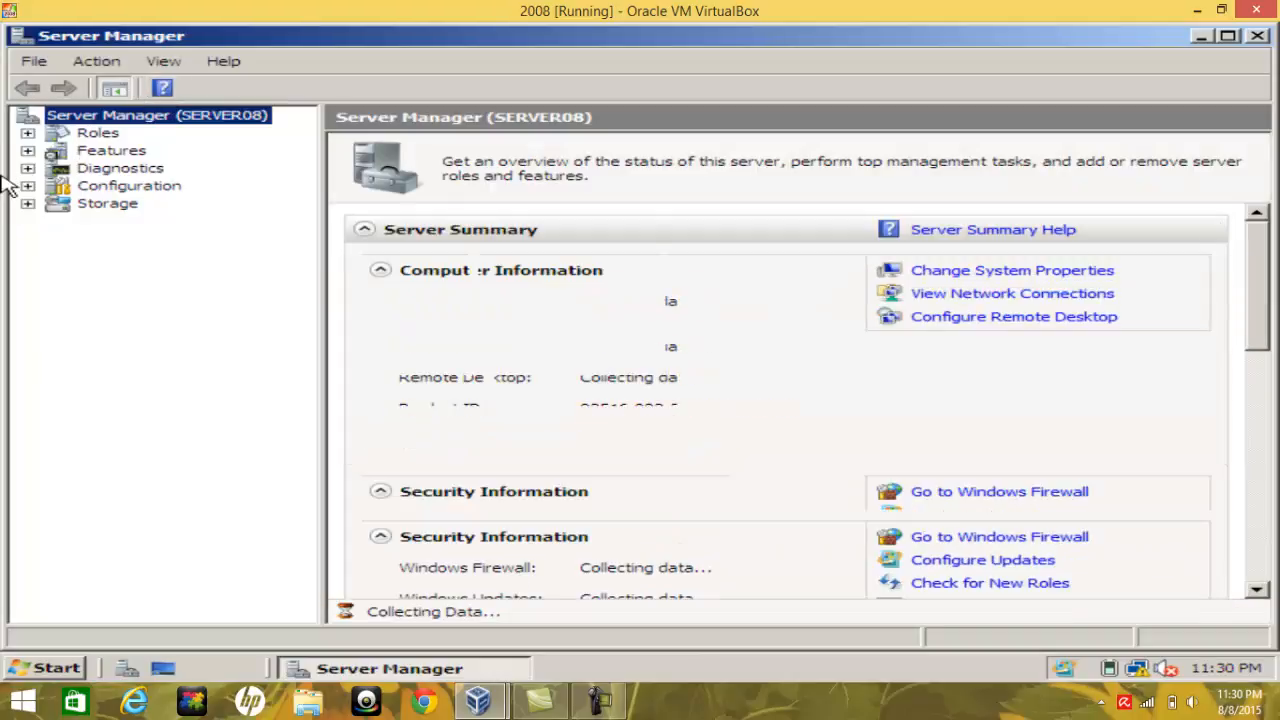
{"action": "left_click", "coordinate": [108, 137]}
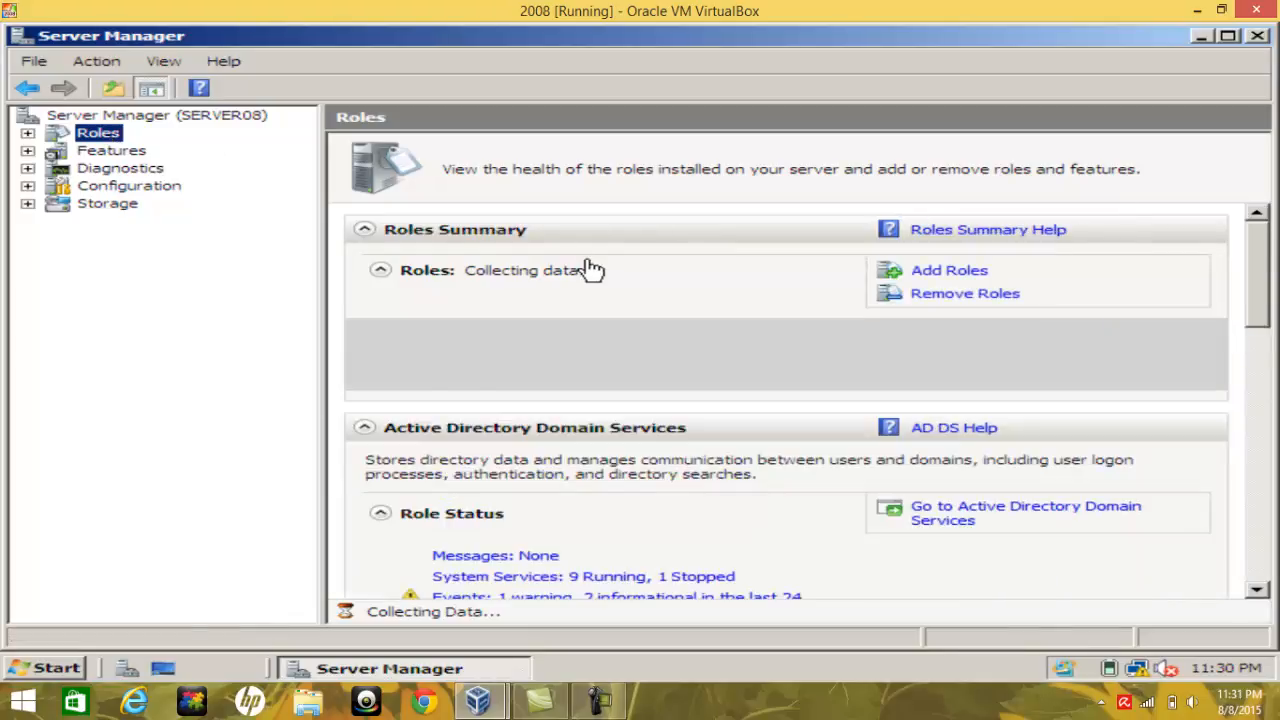
{"action": "left_click", "coordinate": [977, 278]}
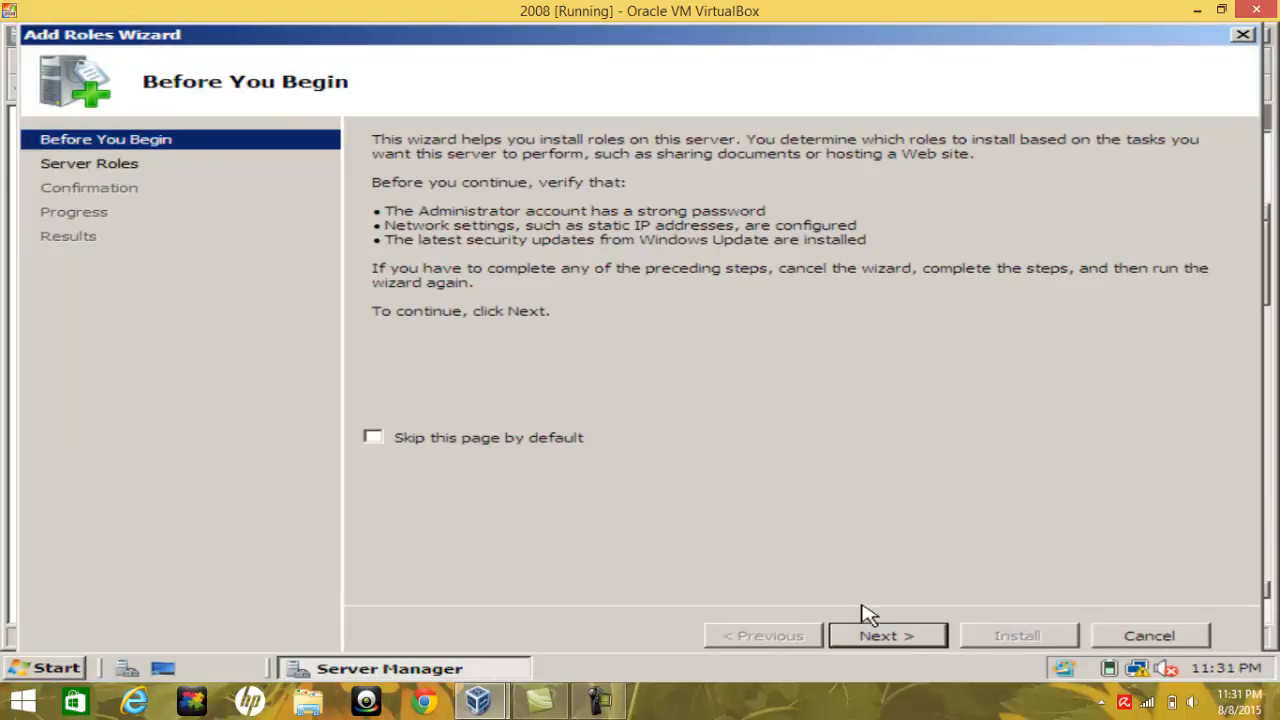
{"action": "left_click", "coordinate": [874, 637]}
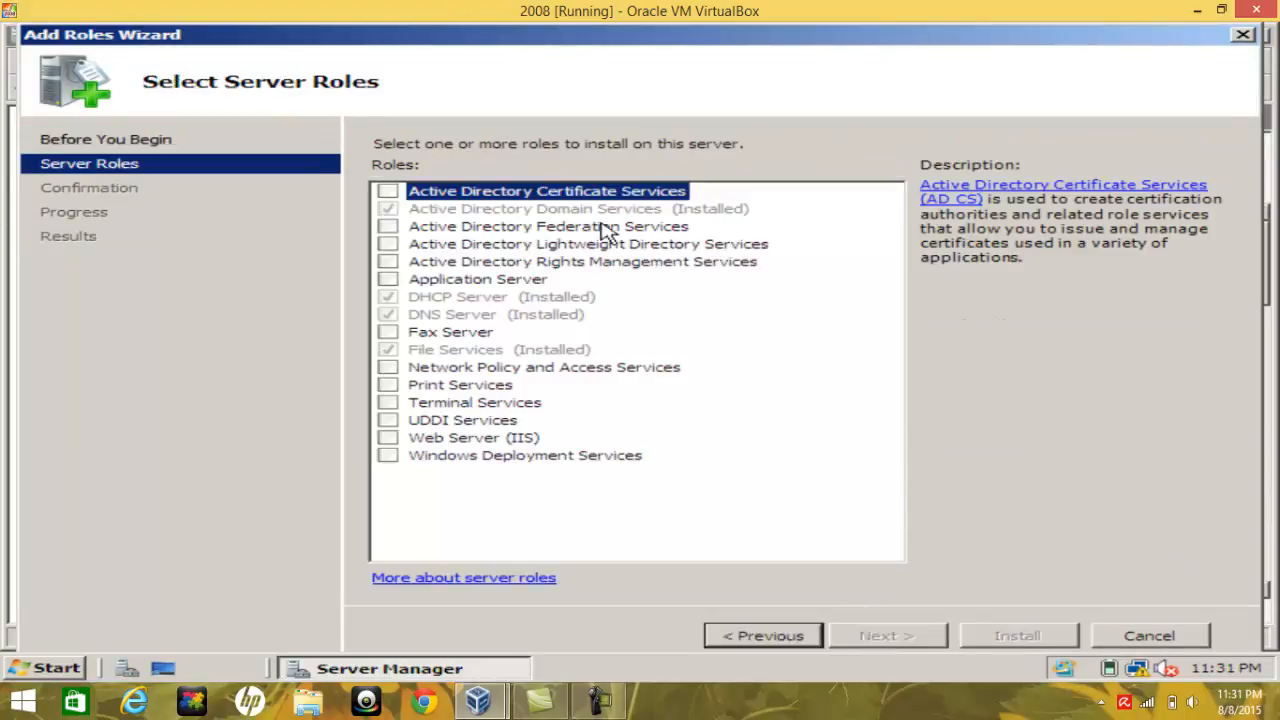
Select the Windows Deployment Services role and keep both the Deployment Server and Transport Server role services.
{"action": "left_click", "coordinate": [388, 457]}
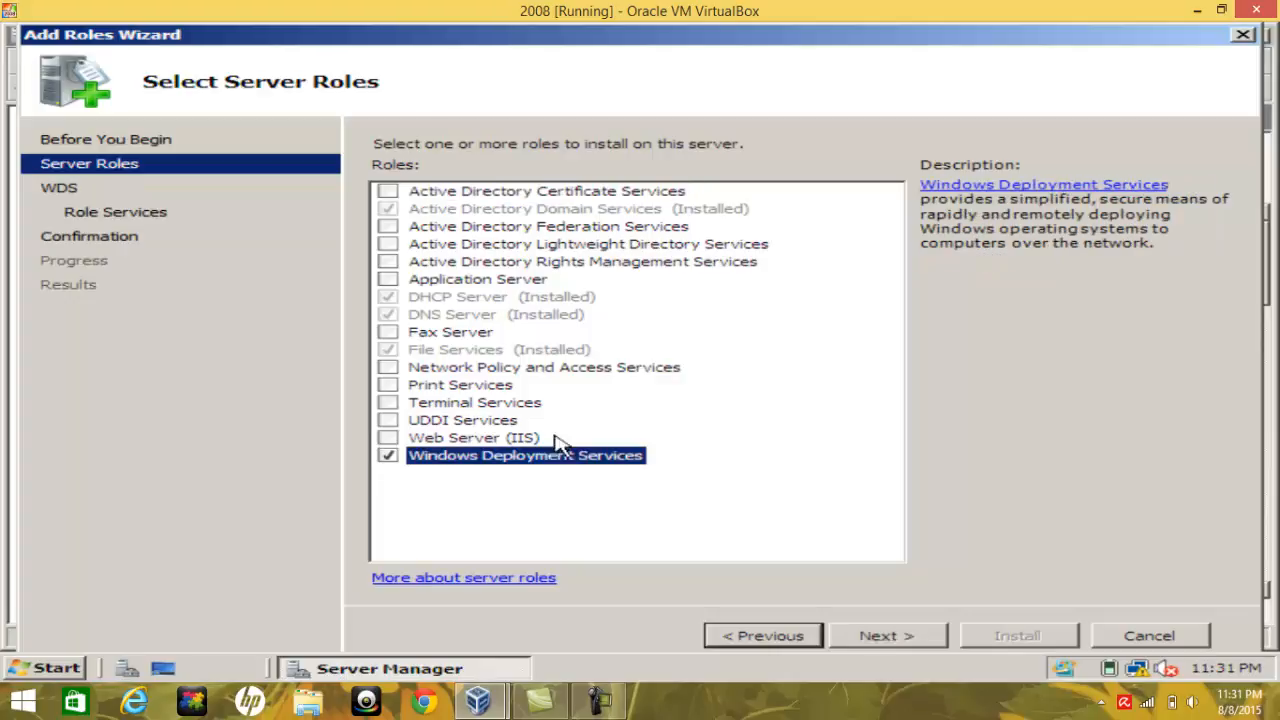
{"action": "left_click", "coordinate": [871, 640]}
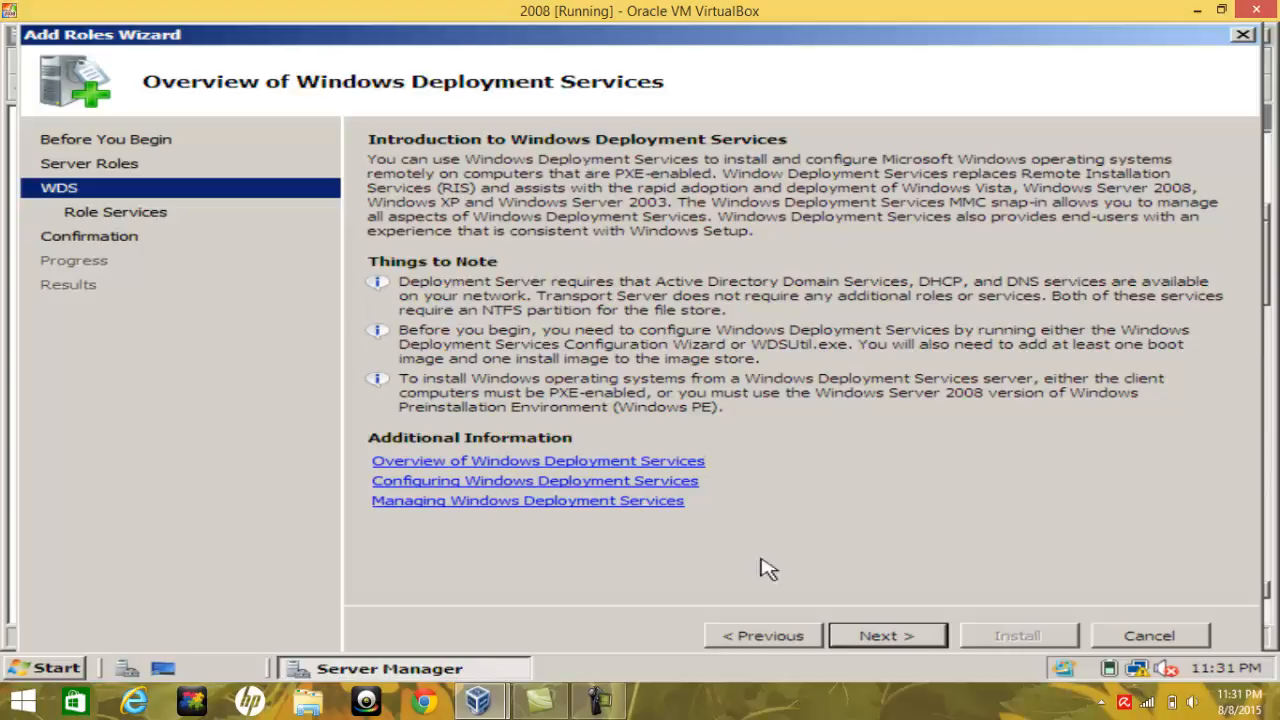
{"action": "left_click", "coordinate": [882, 636]}
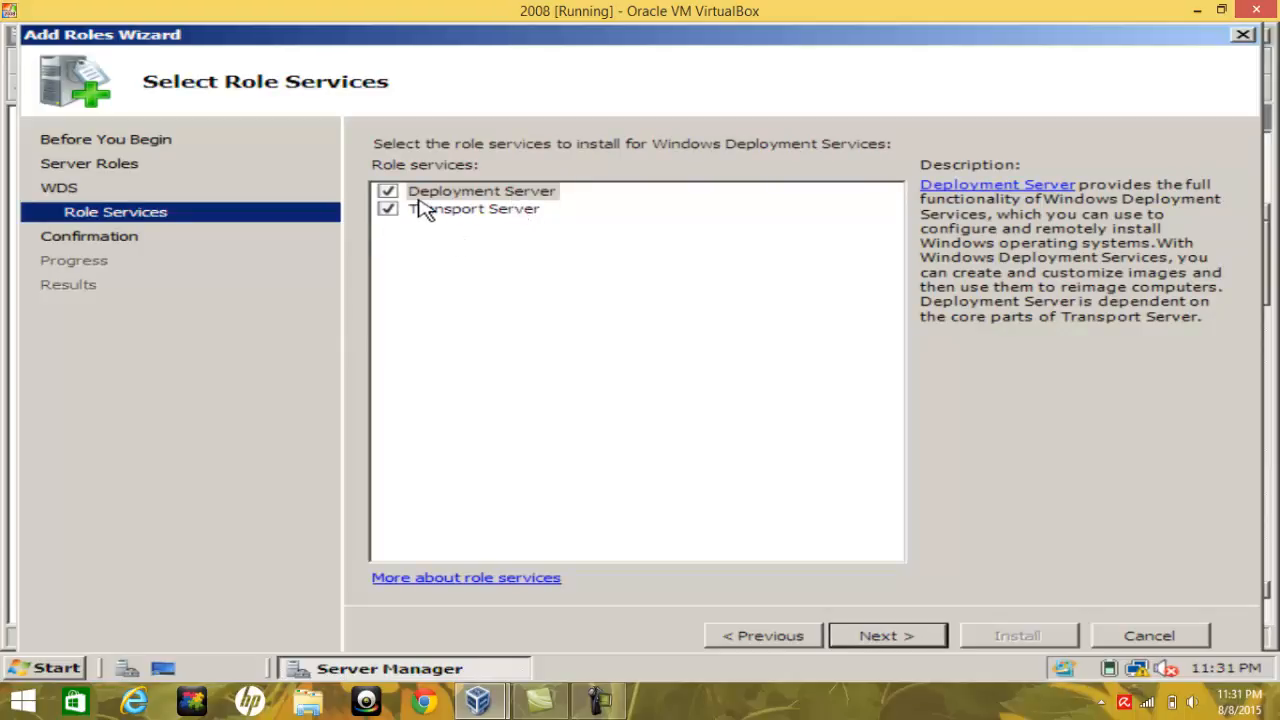
{"action": "left_click", "coordinate": [873, 642]}
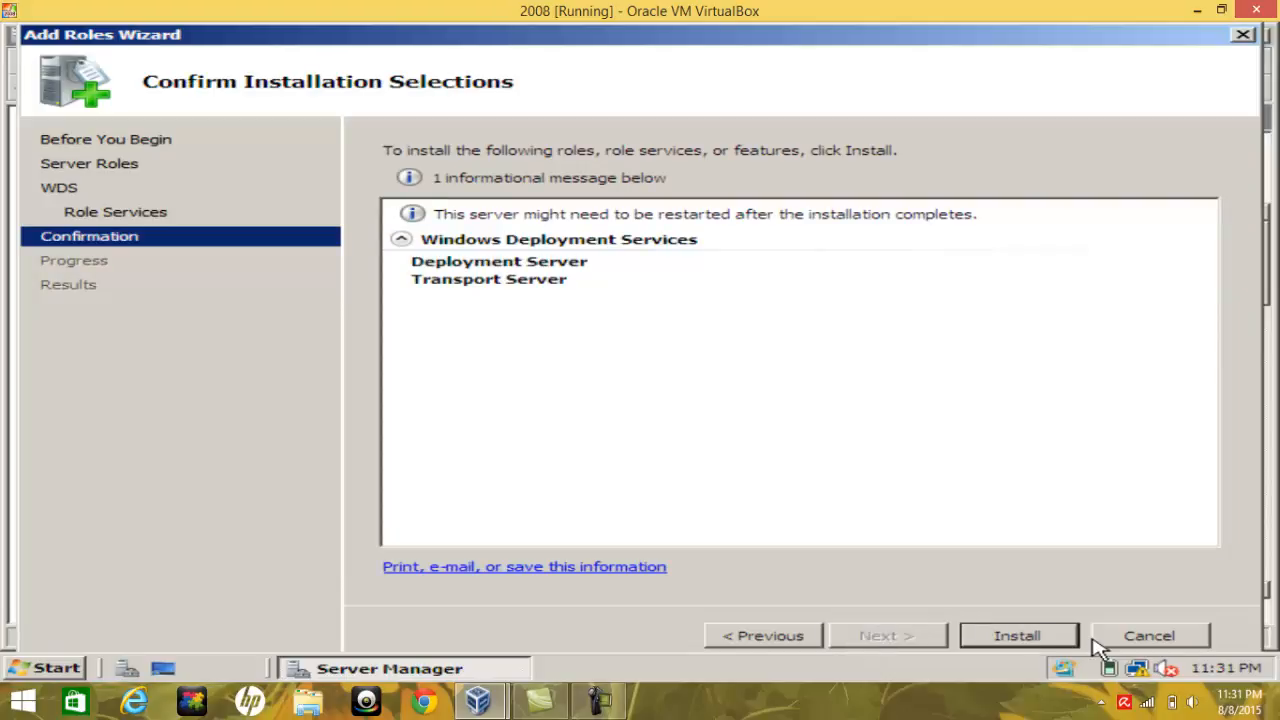
Install the selected role services, and close the wizard and Server Manager once the installation is done.
{"action": "left_click", "coordinate": [1054, 636]}
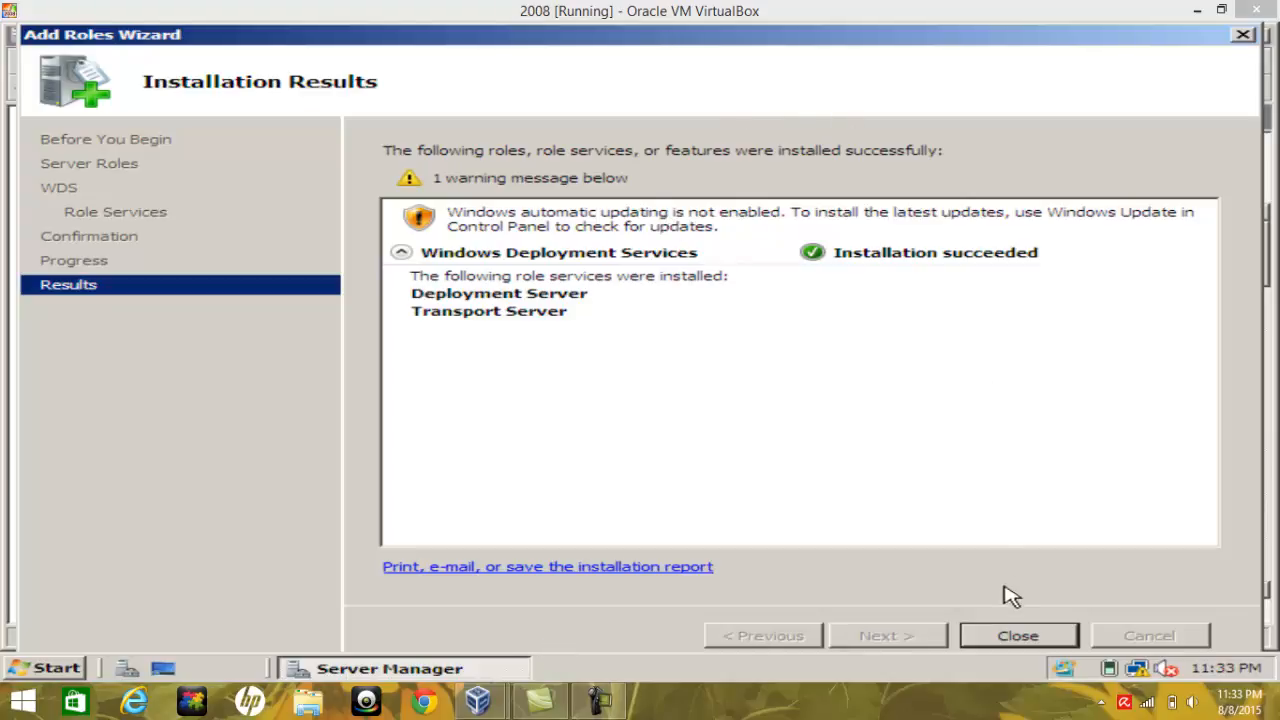
{"action": "left_click", "coordinate": [1010, 644]}
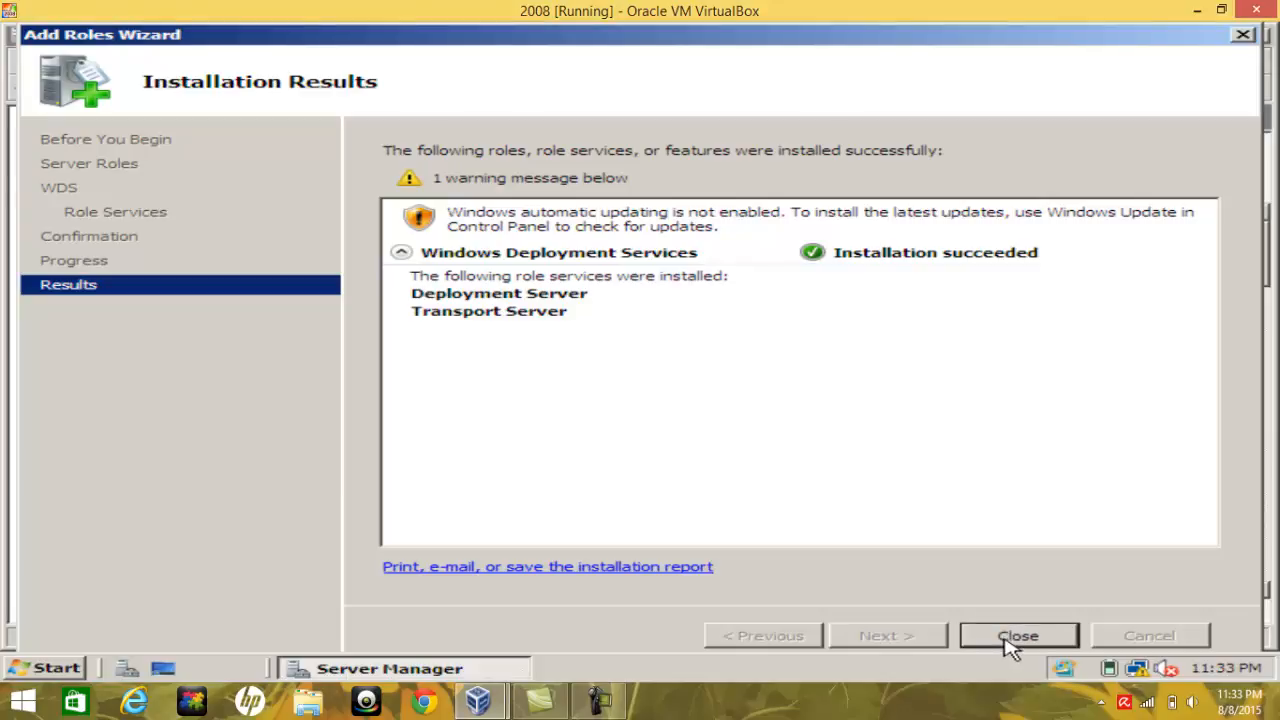
{"action": "left_click", "coordinate": [1010, 644]}
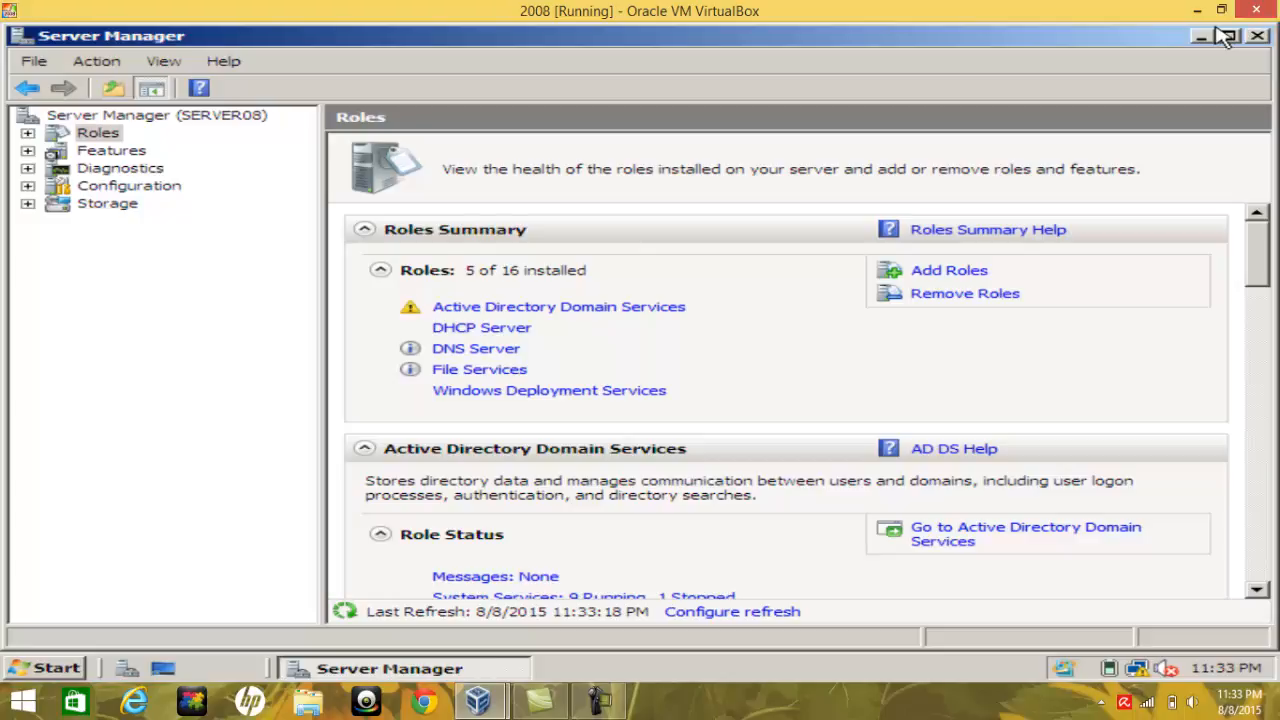
{"action": "left_click", "coordinate": [1258, 35]}
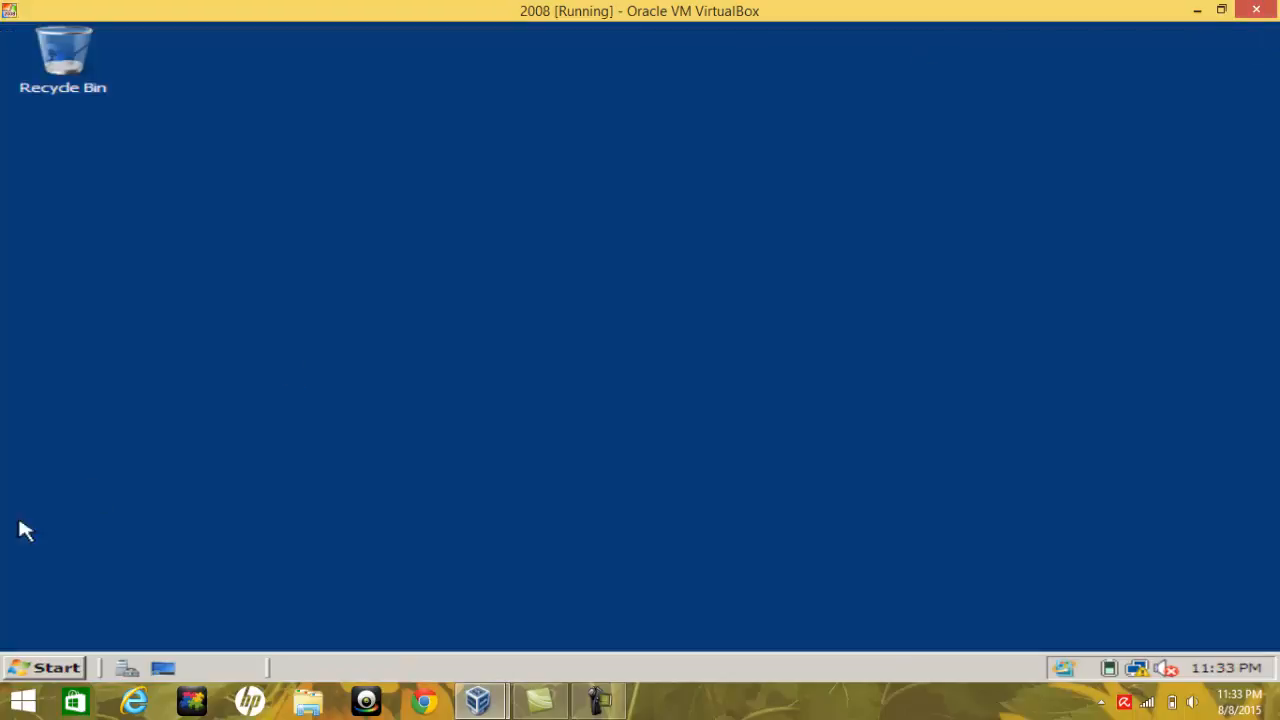
Open the Windows Deployment Services console from the administrative tools and select Server08 under Servers.
{"action": "left_click", "coordinate": [31, 672]}
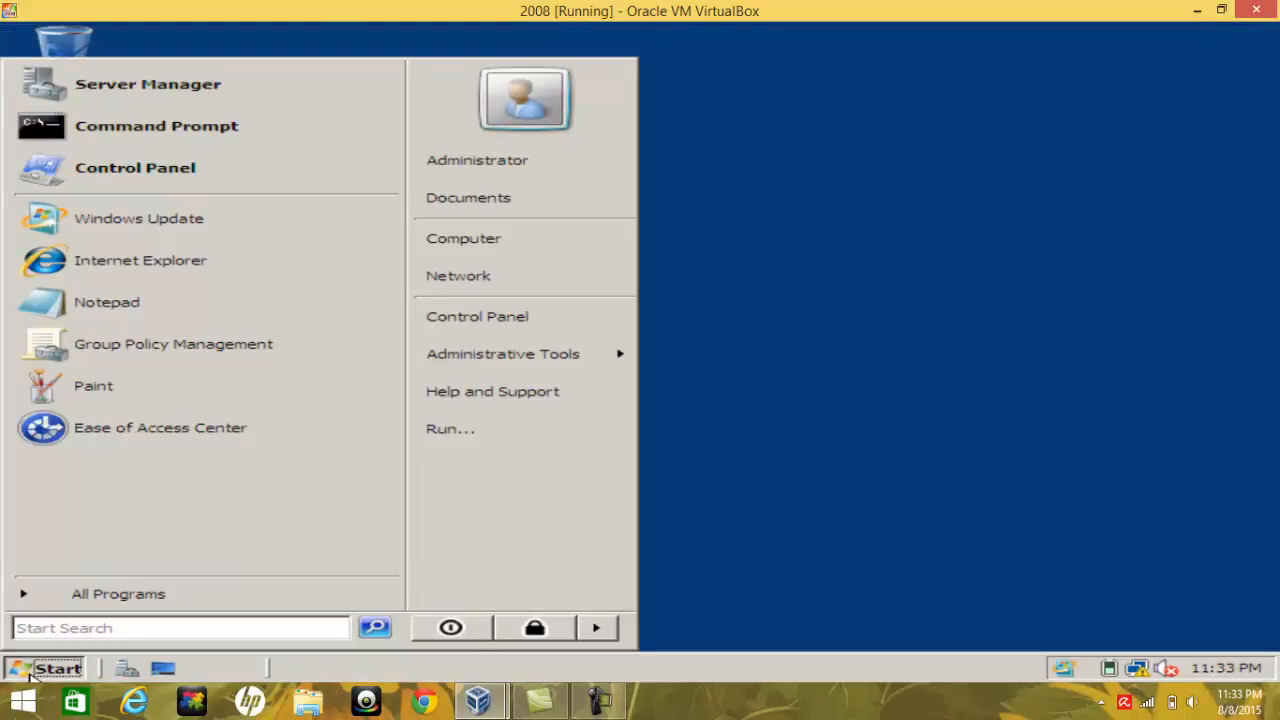
{"action": "mouse_move", "coordinate": [515, 358]}
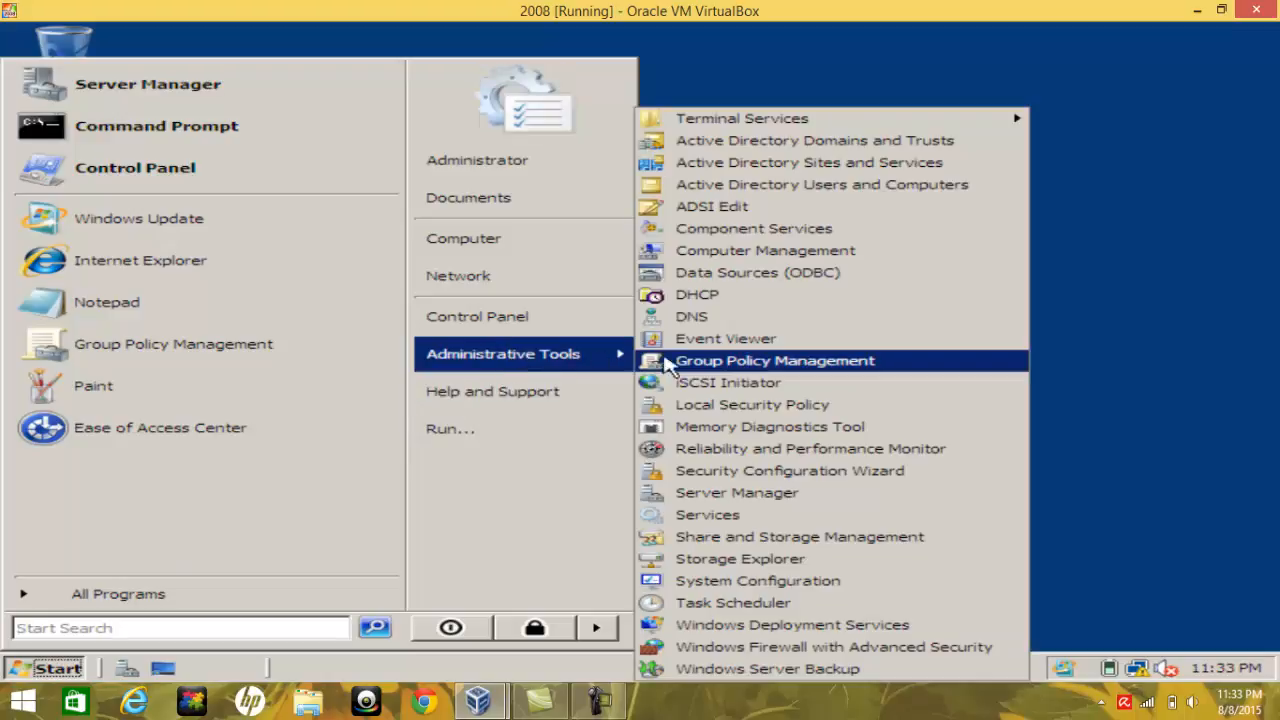
{"action": "left_click", "coordinate": [745, 626]}
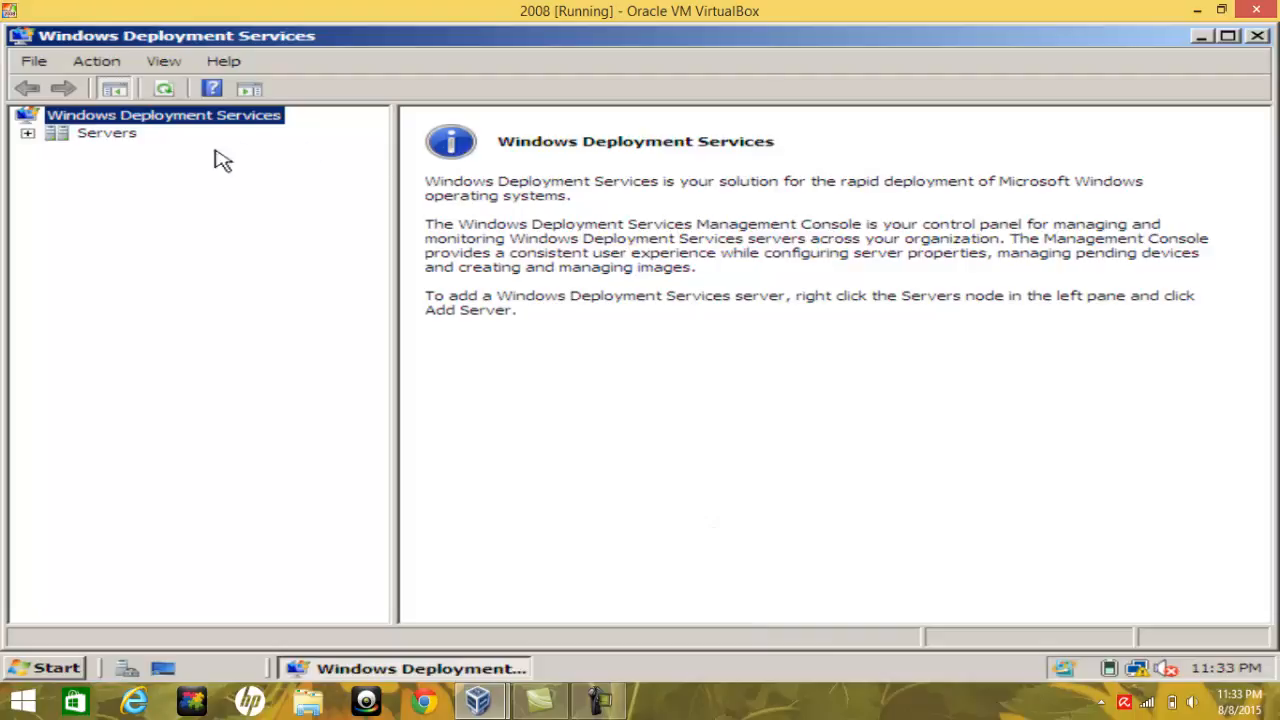
{"action": "left_click", "coordinate": [27, 133]}
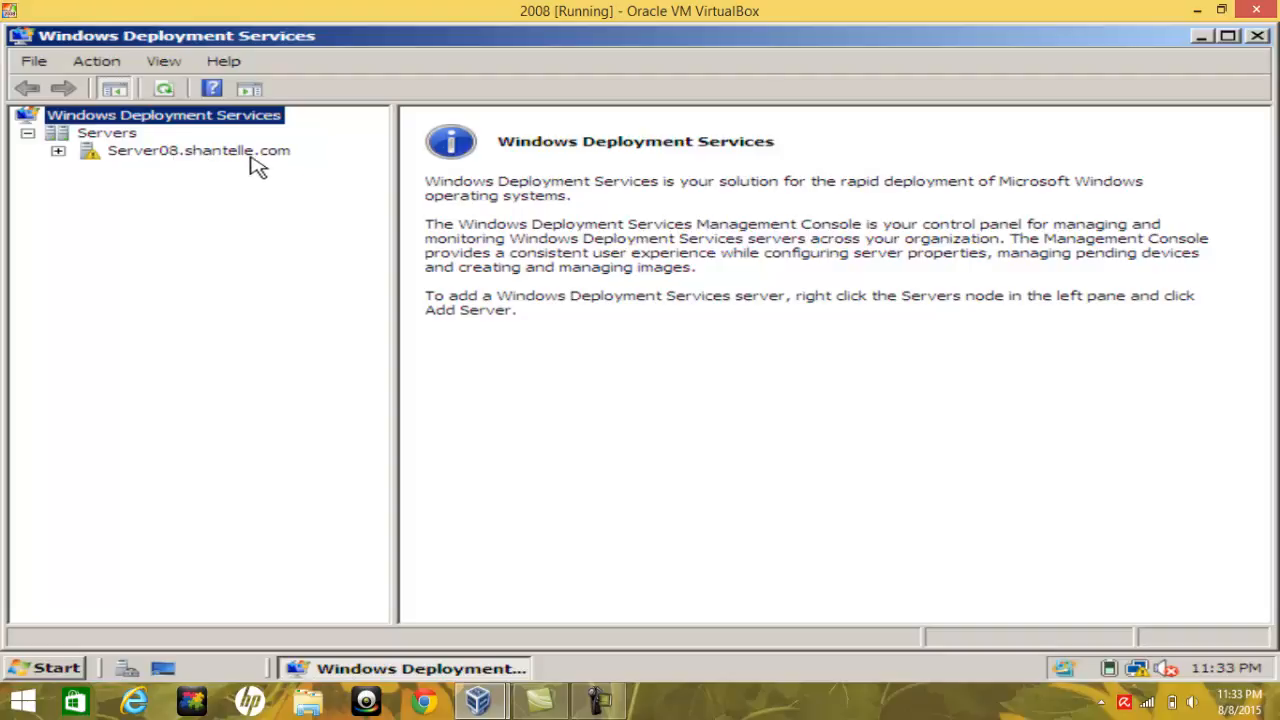
{"action": "left_click", "coordinate": [58, 152]}
{"action": "left_click", "coordinate": [135, 160]}
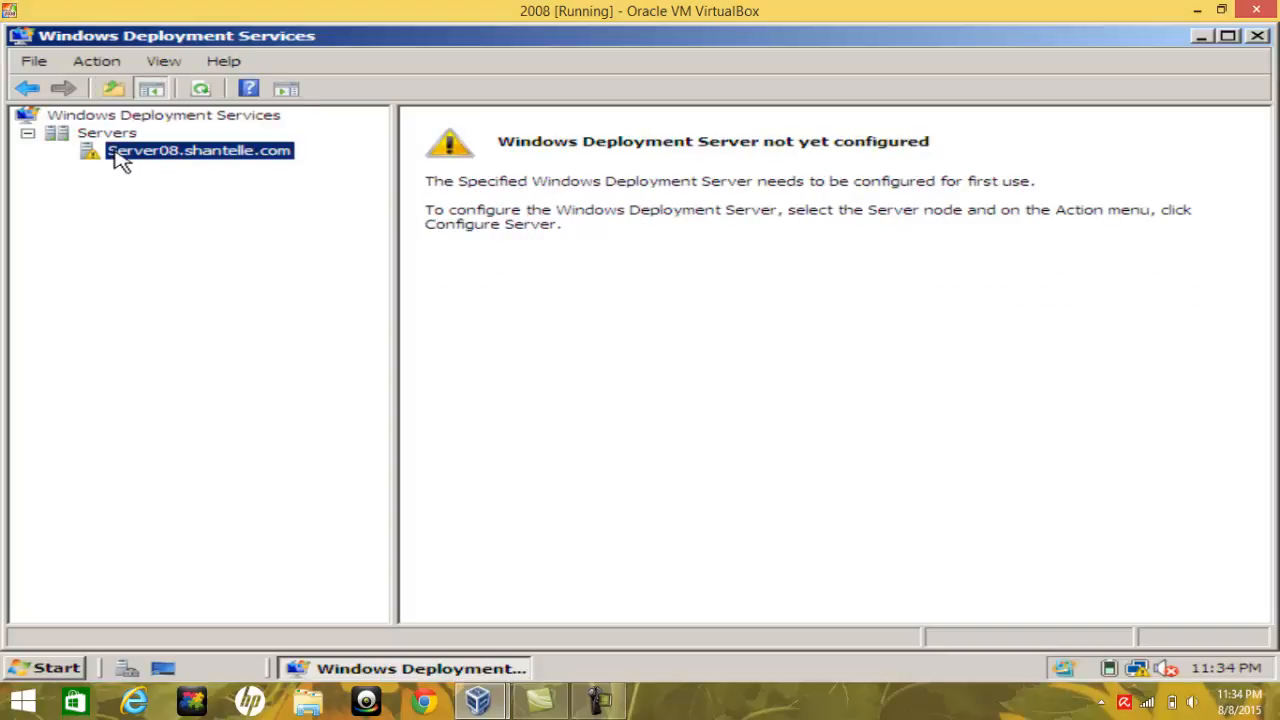
Start configuring Server08 with C:\RemoteInstall on the system volume as remote installation folder, keeping port 67 listening off and DHCP option 60 set to PXEClient.
{"action": "right_click", "coordinate": [120, 162]}
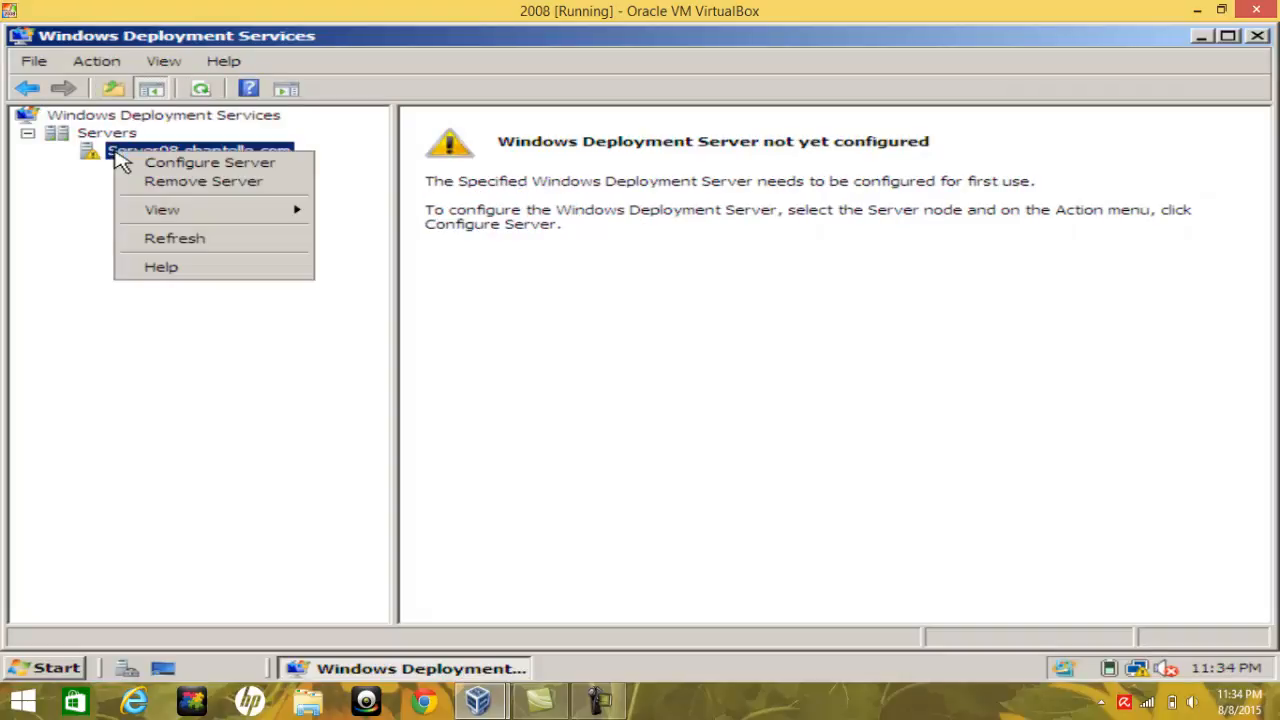
{"action": "left_click", "coordinate": [168, 165]}
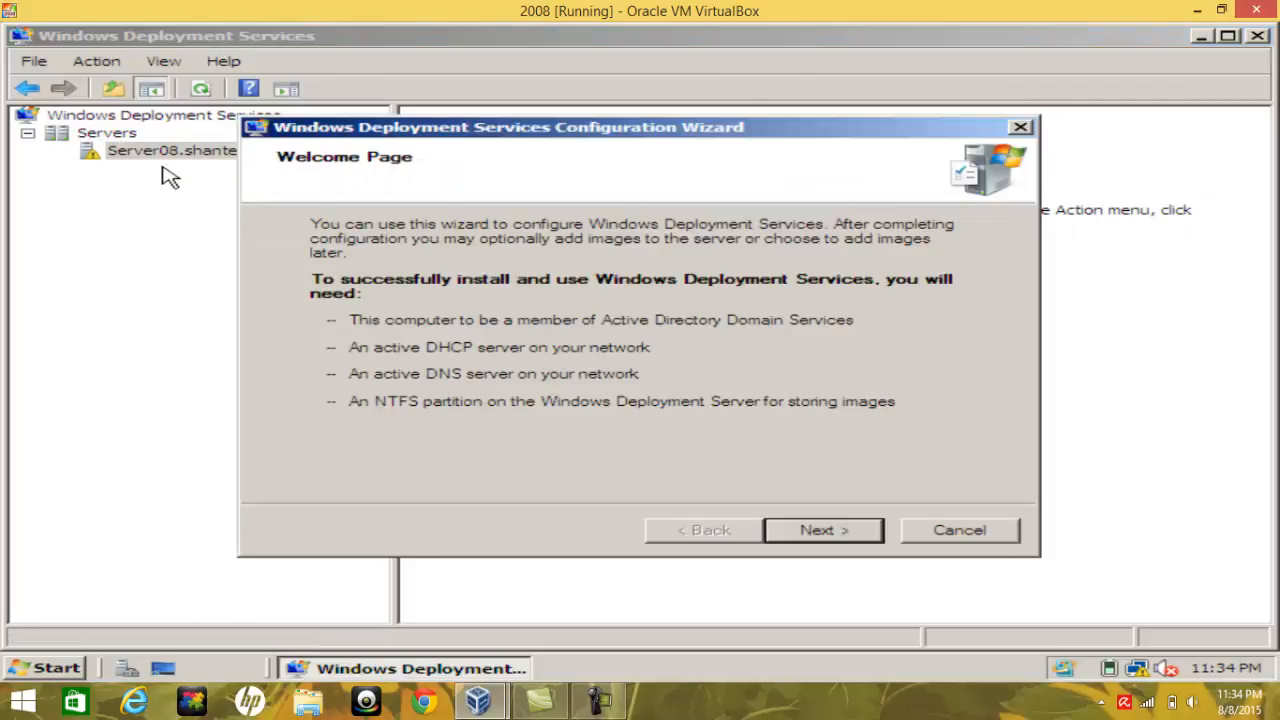
{"action": "left_click", "coordinate": [822, 532]}
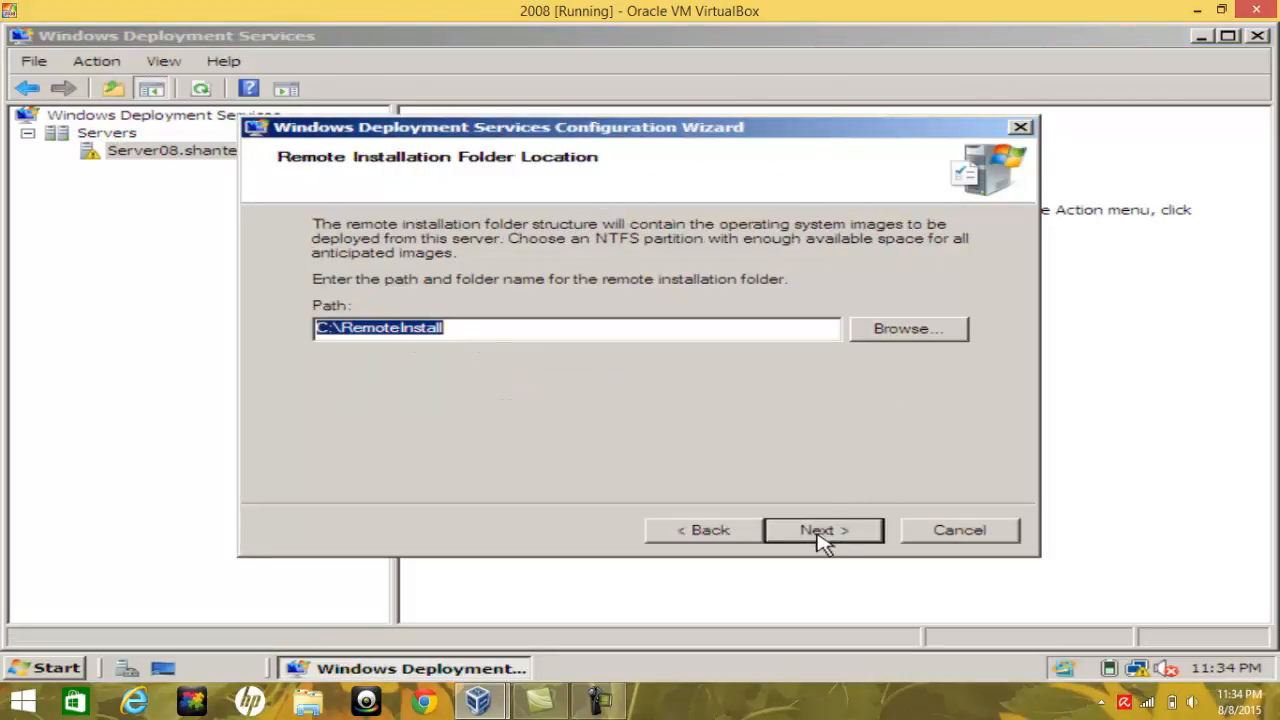
{"action": "left_click", "coordinate": [912, 337]}
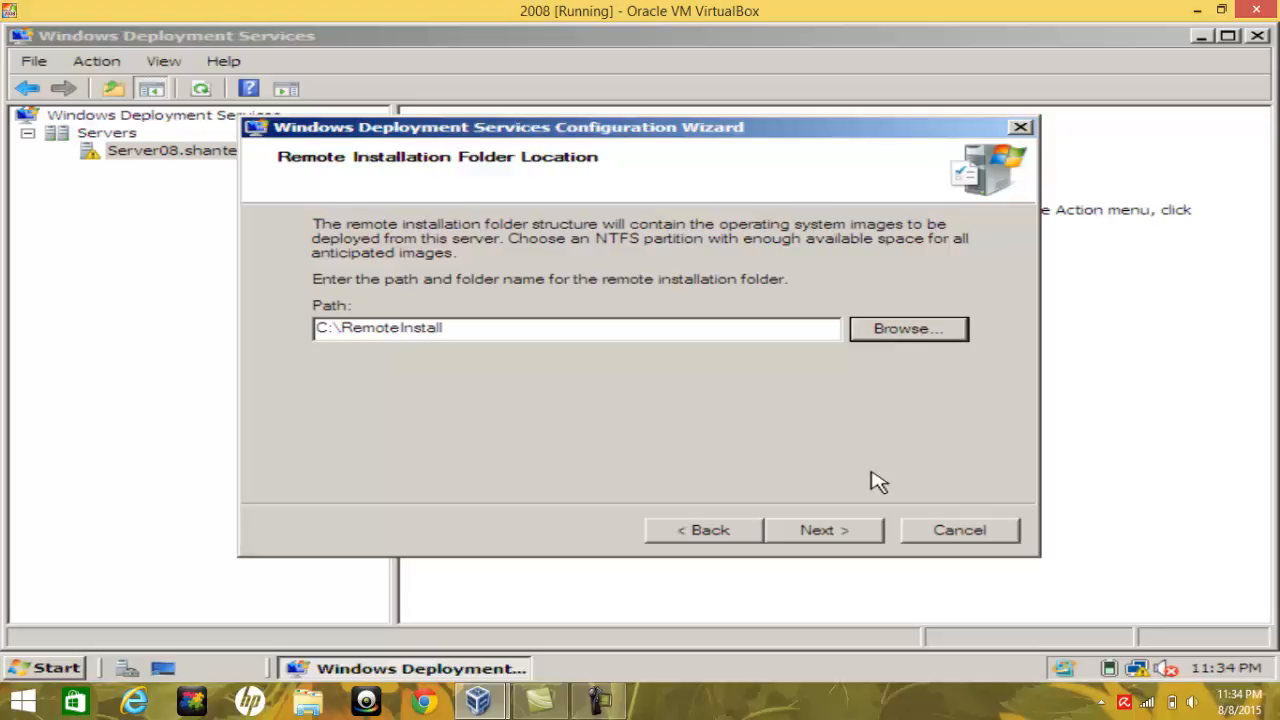
{"action": "left_click", "coordinate": [836, 540]}
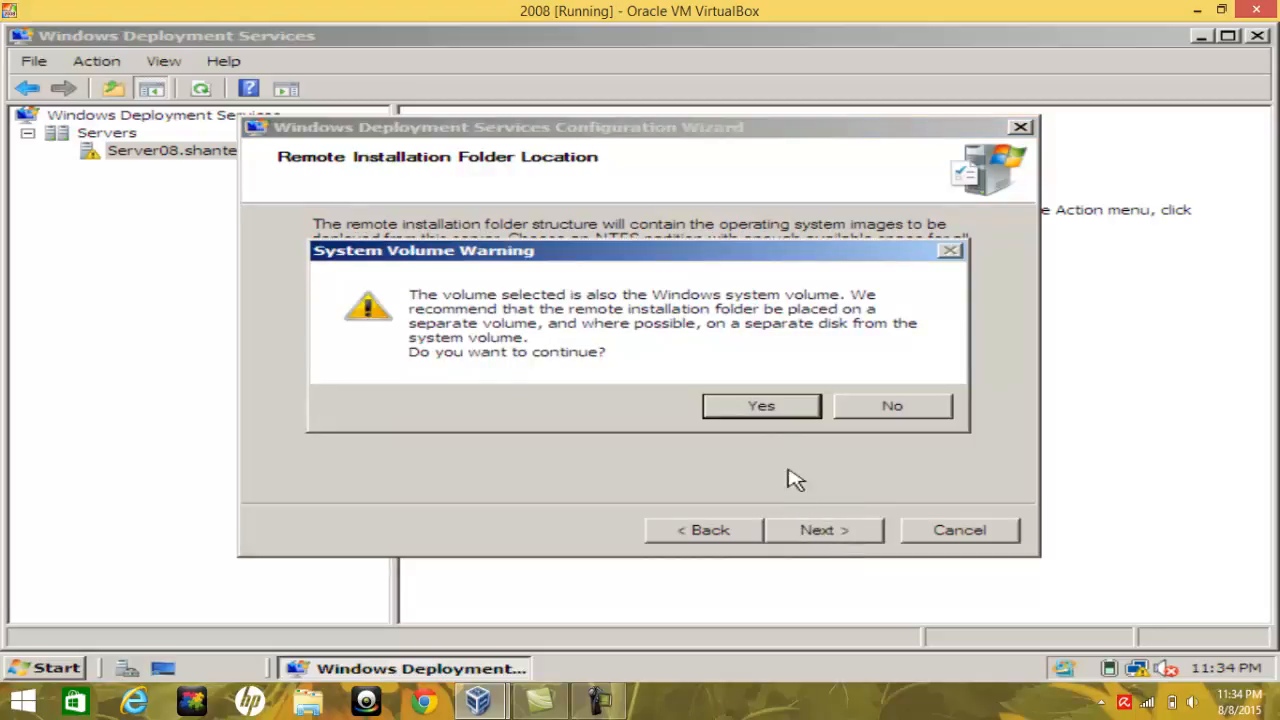
{"action": "left_click", "coordinate": [765, 410]}
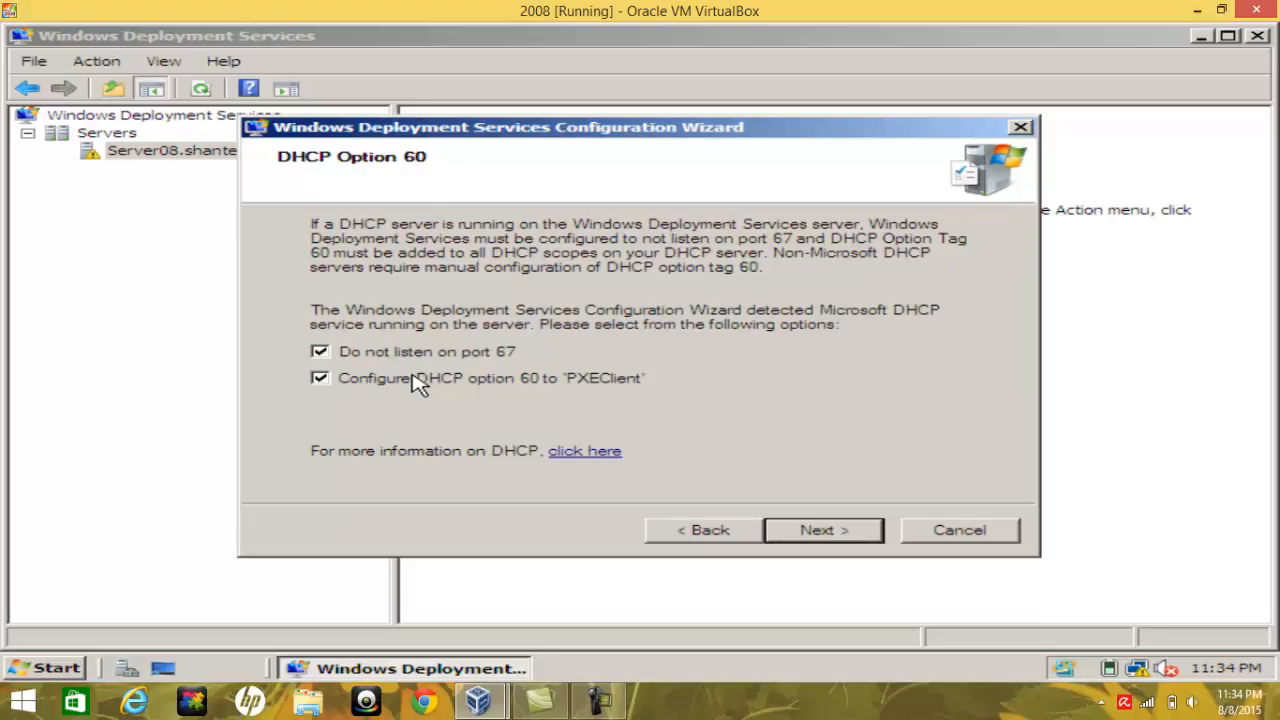
{"action": "left_click", "coordinate": [856, 531]}
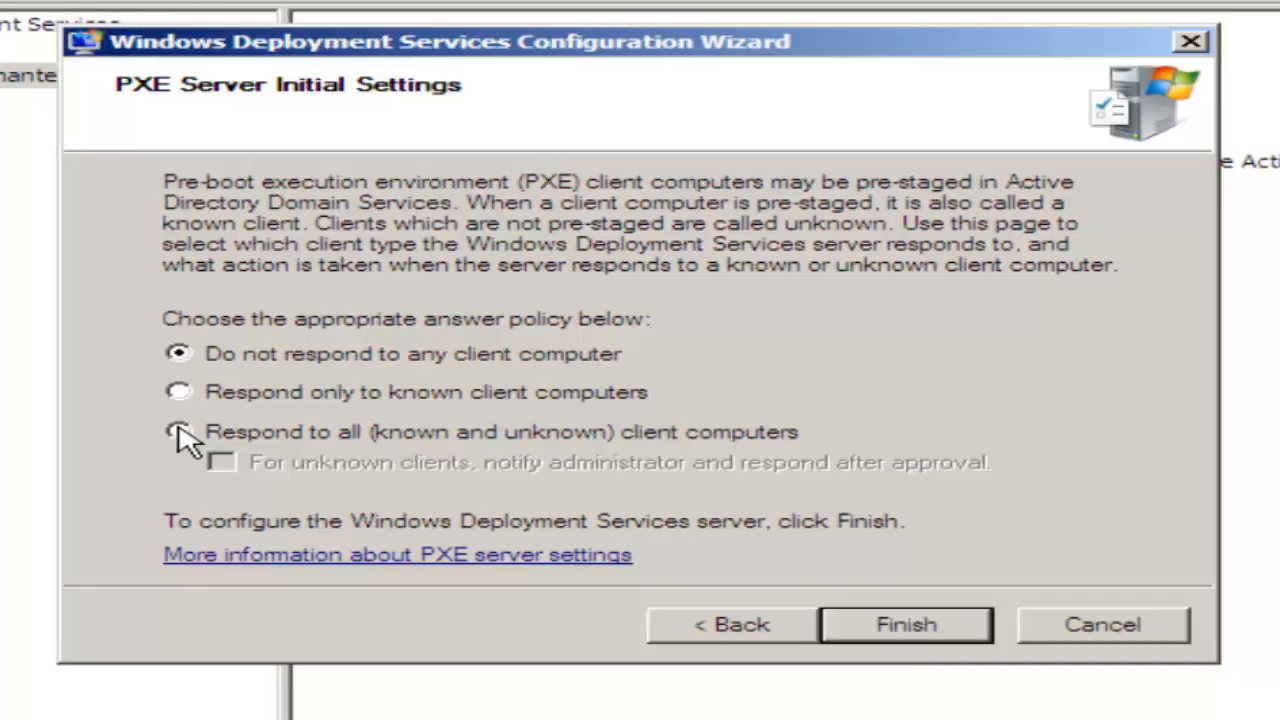
Set the PXE answer policy to respond to all (known and unknown) client computers, and finish the configuration without adding images now.
{"action": "left_click", "coordinate": [180, 433]}
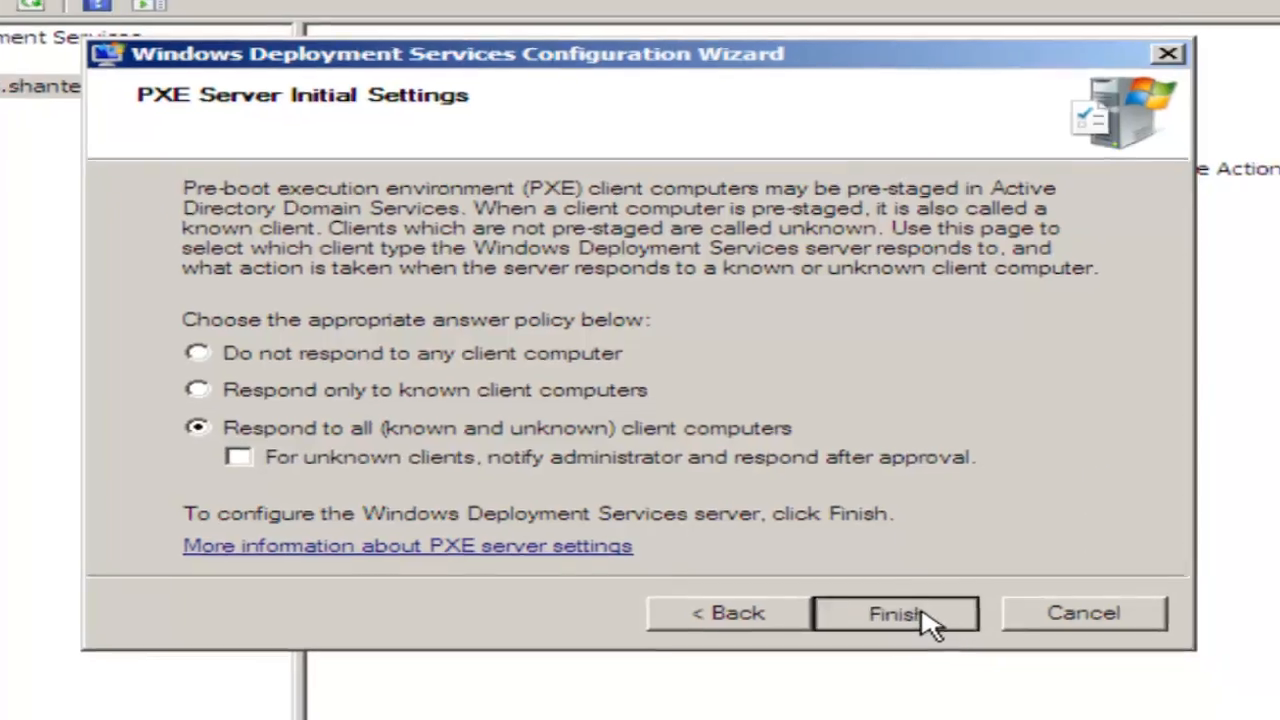
{"action": "left_click", "coordinate": [938, 630]}
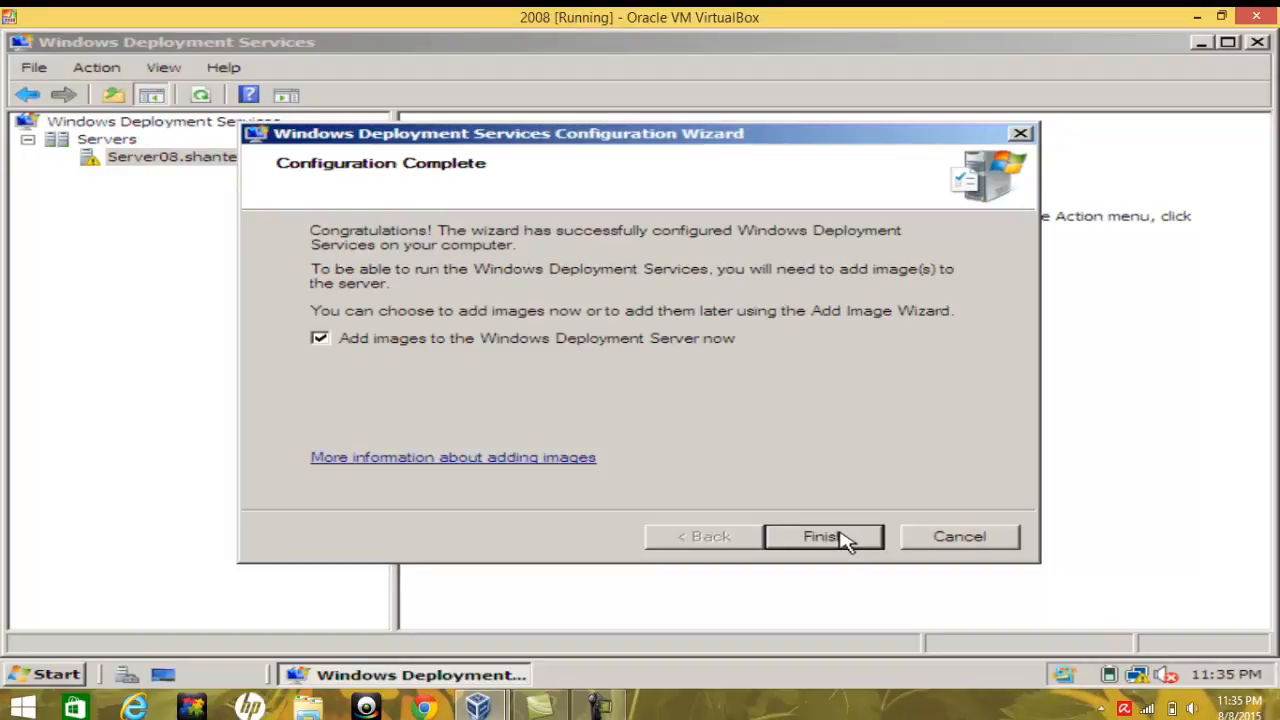
{"action": "left_click", "coordinate": [319, 338]}
{"action": "left_click", "coordinate": [820, 540]}
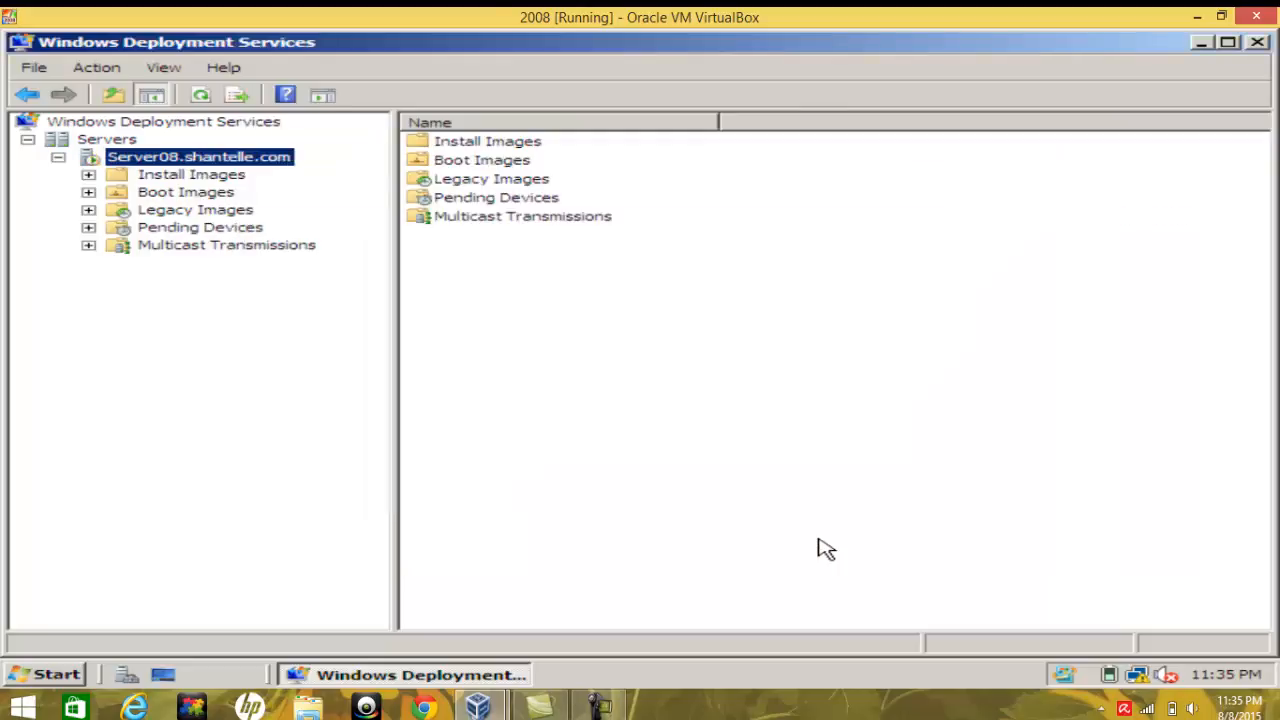
Look through the server's Install Images, Boot Images, Legacy Images, Pending Devices and Multicast Transmissions nodes.
{"action": "left_click", "coordinate": [165, 176]}
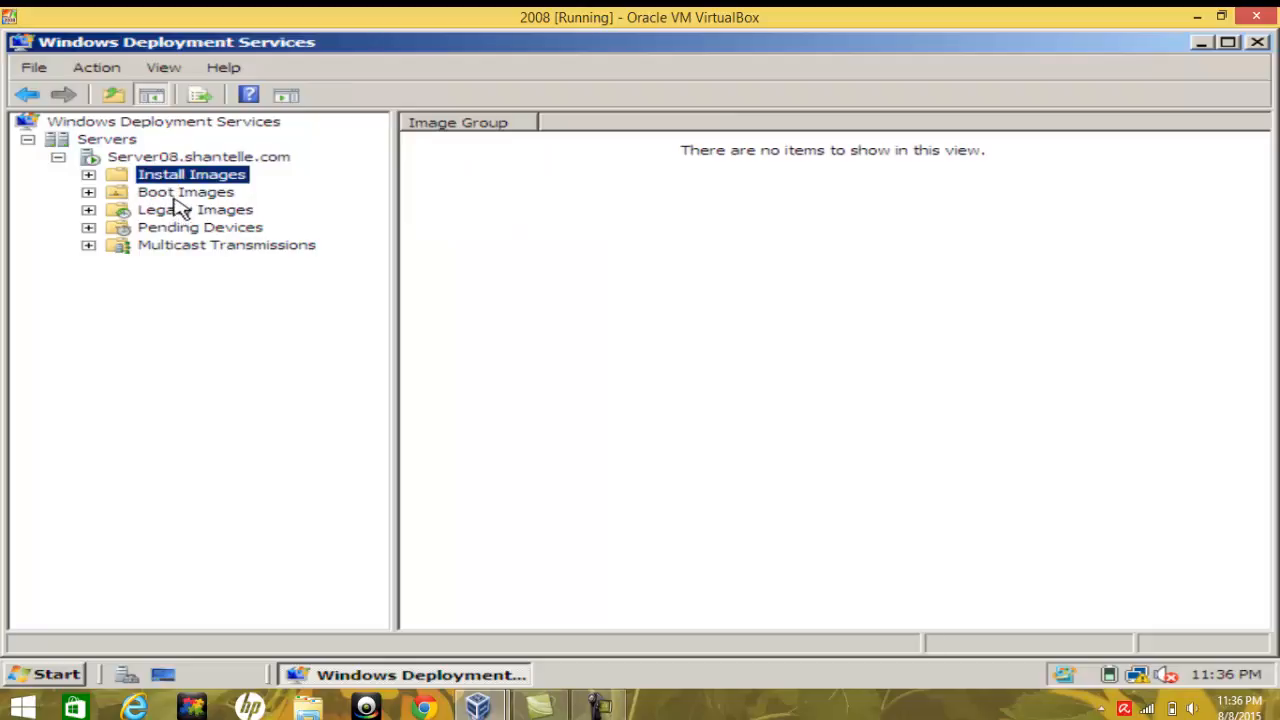
{"action": "left_click", "coordinate": [166, 195]}
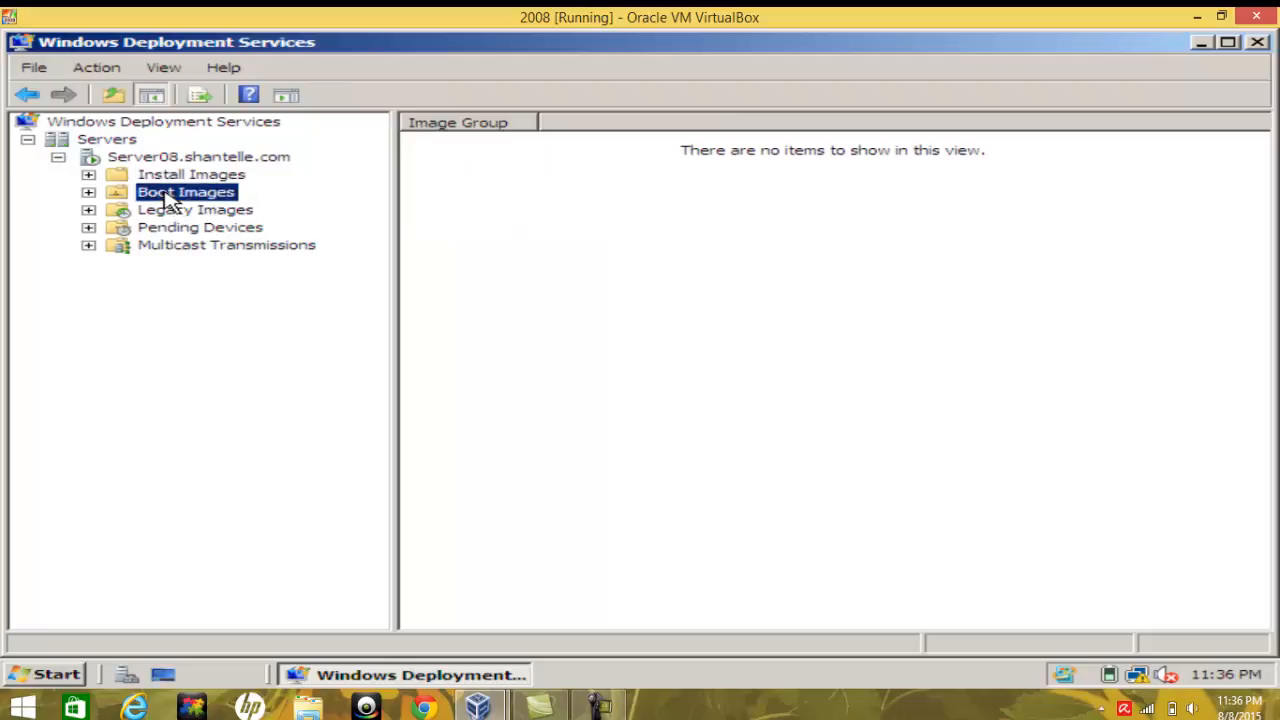
{"action": "left_click", "coordinate": [170, 214]}
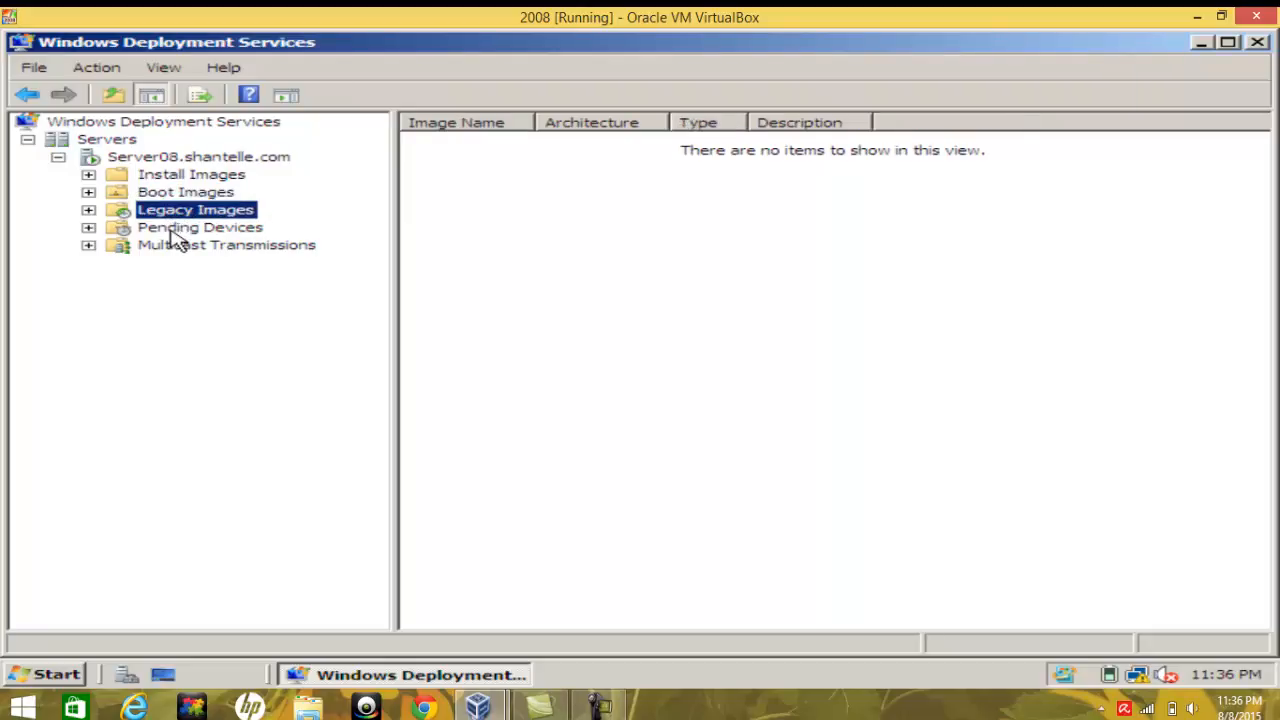
{"action": "left_click", "coordinate": [175, 230]}
{"action": "left_click", "coordinate": [175, 250]}
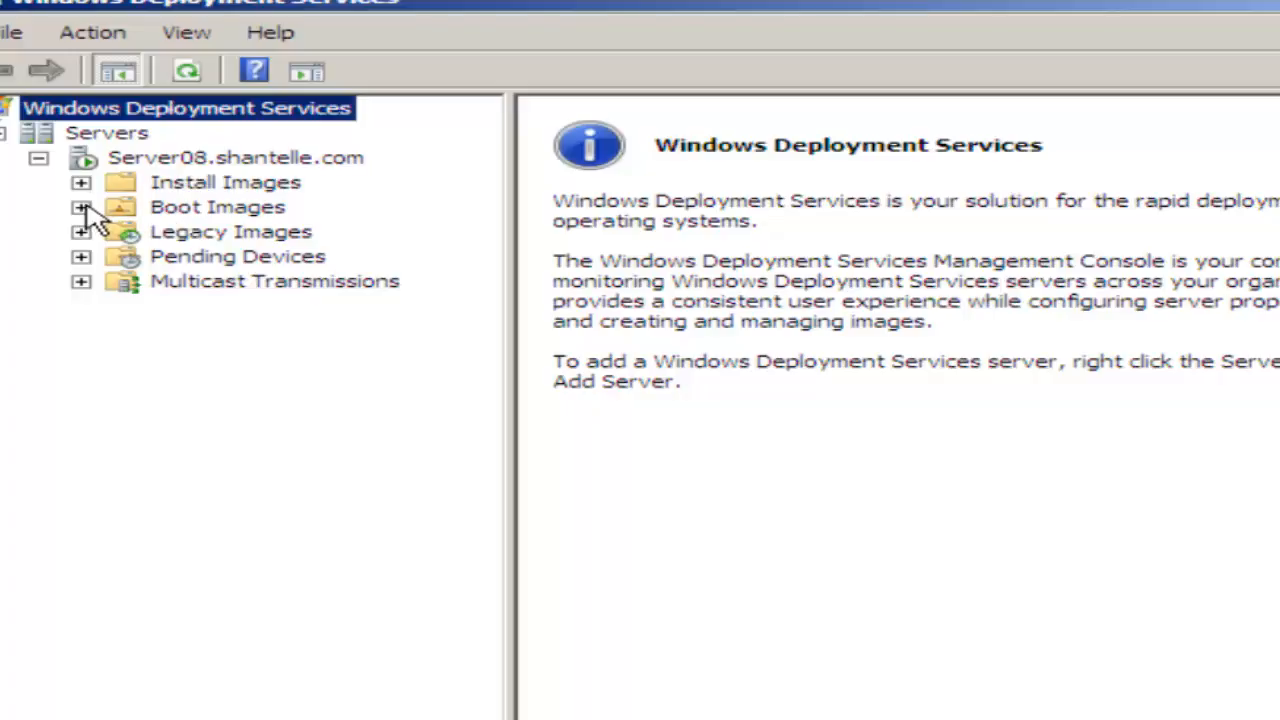
{"action": "right_click", "coordinate": [152, 207]}
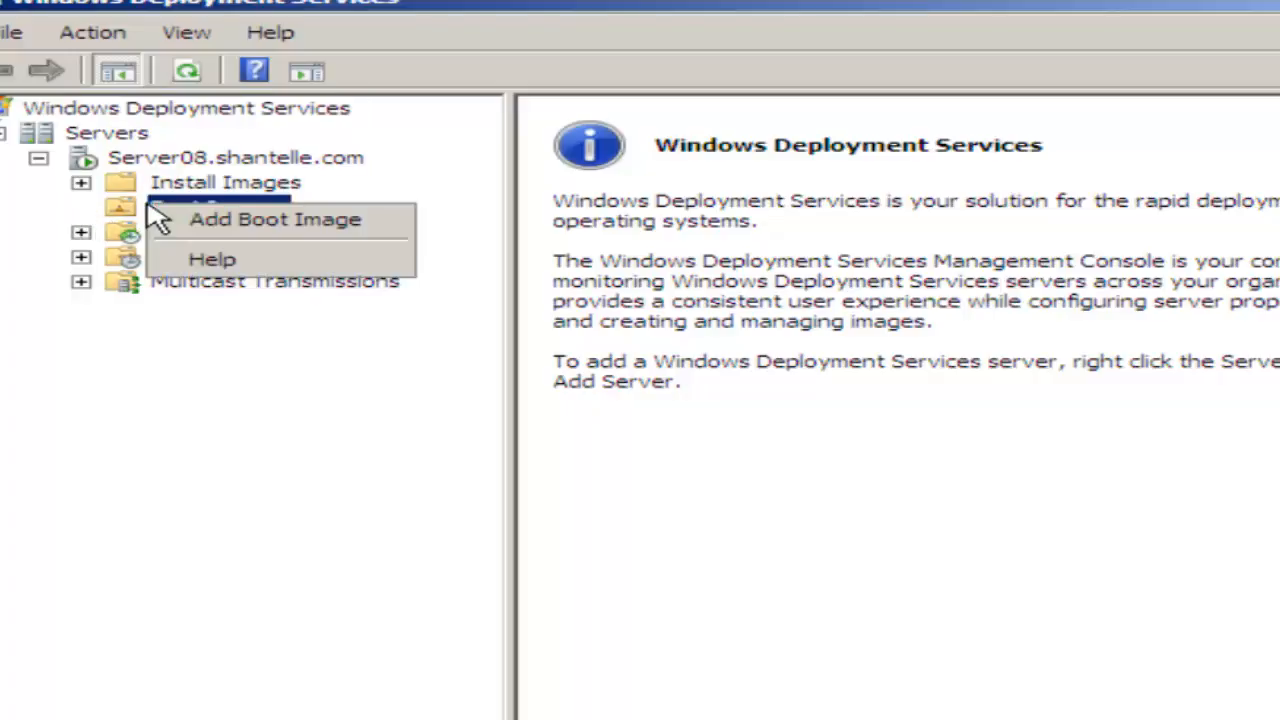
{"action": "left_click", "coordinate": [247, 238]}
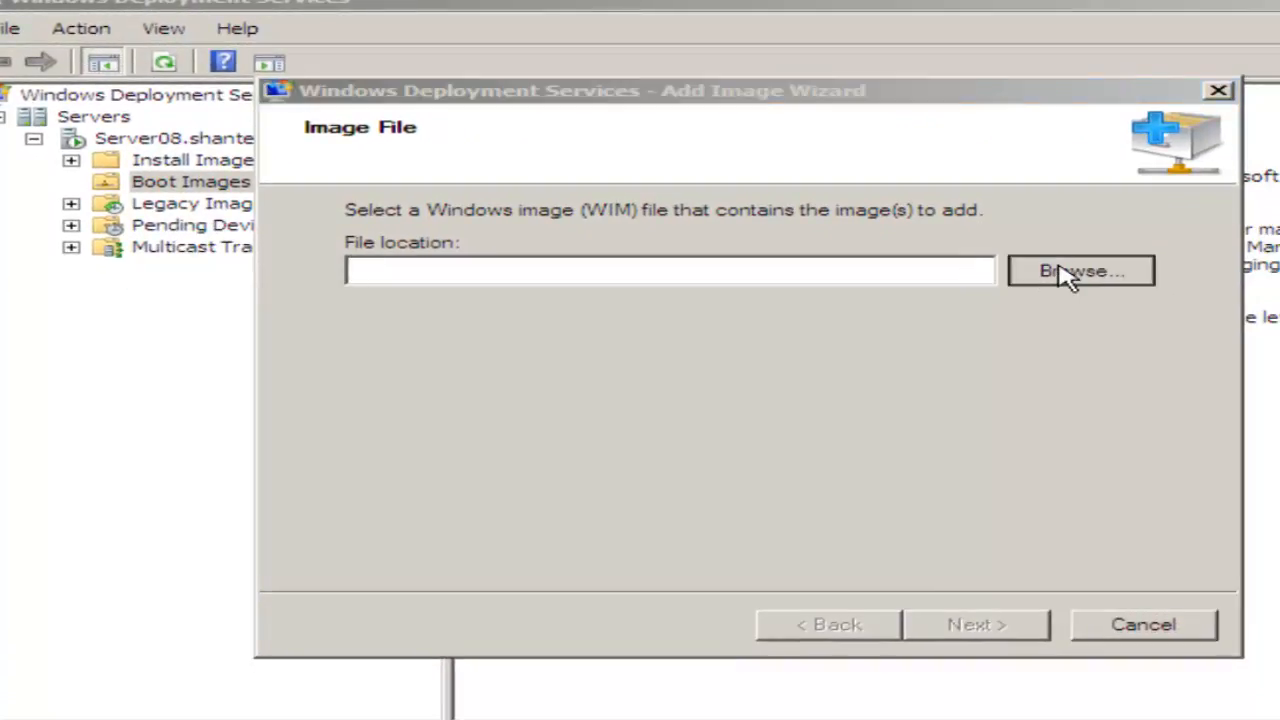
{"action": "left_click", "coordinate": [1068, 276]}
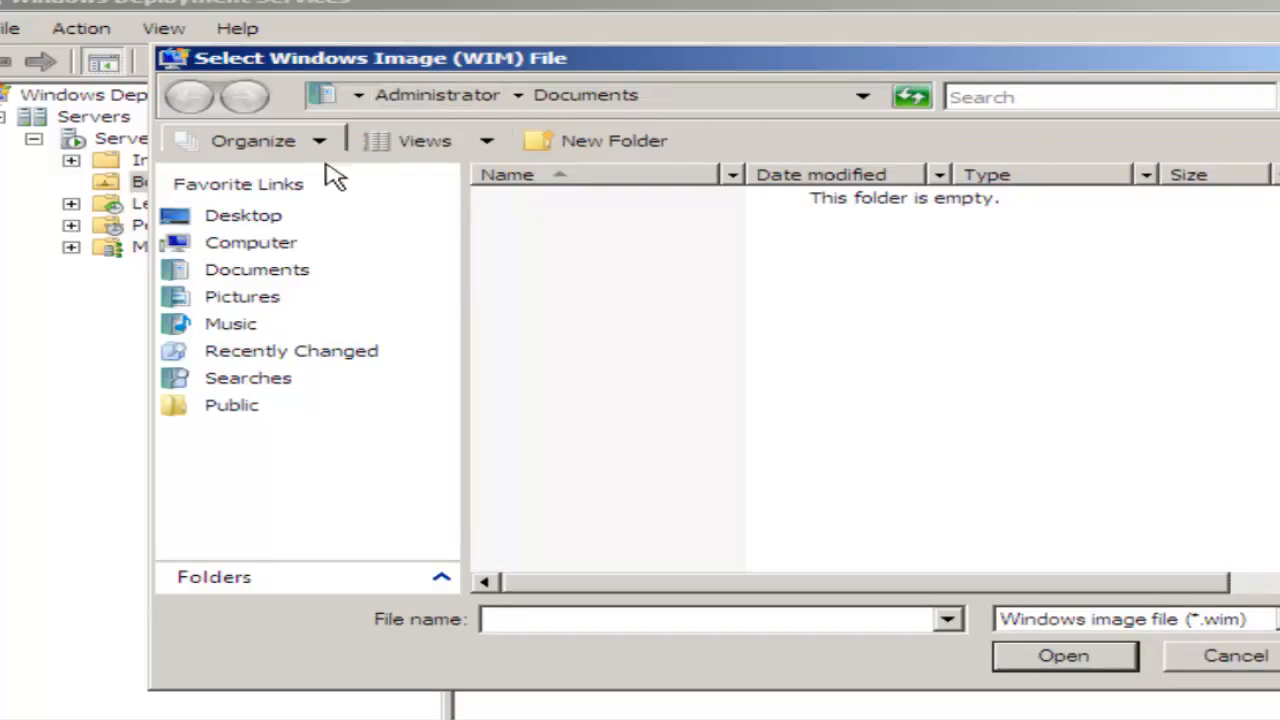
{"action": "left_click", "coordinate": [257, 248]}
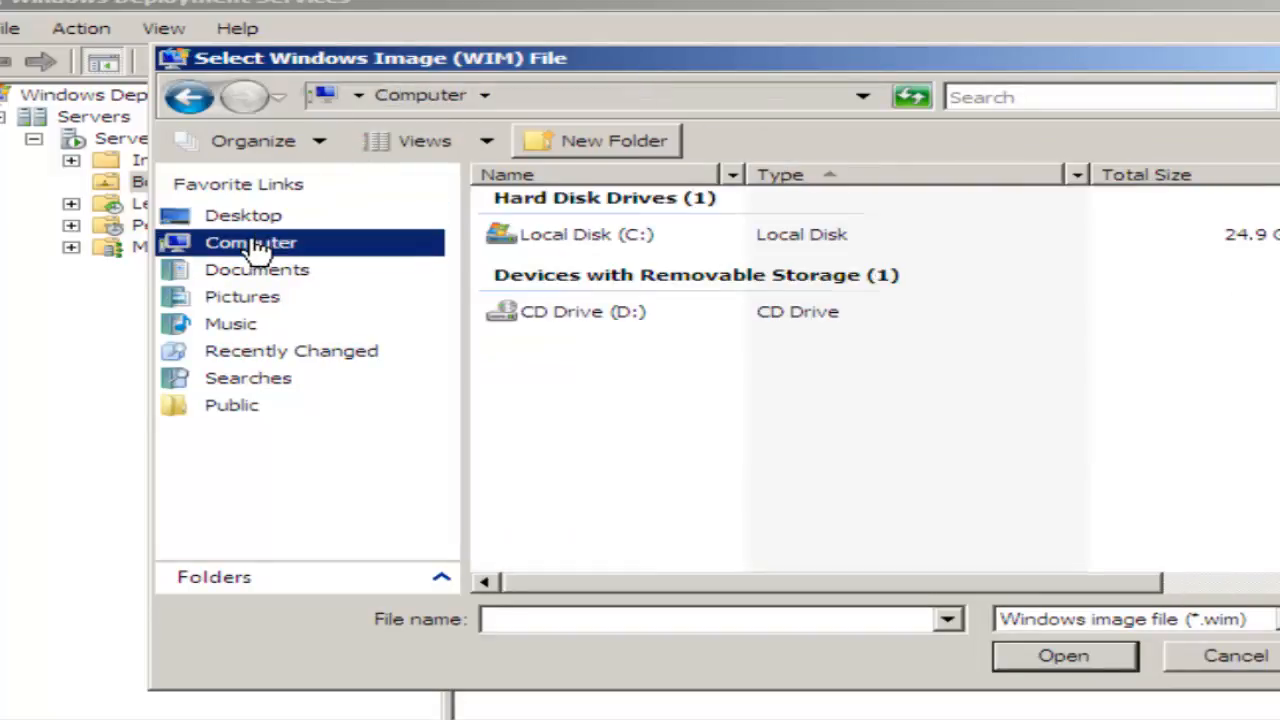
{"action": "double_click", "coordinate": [521, 238]}
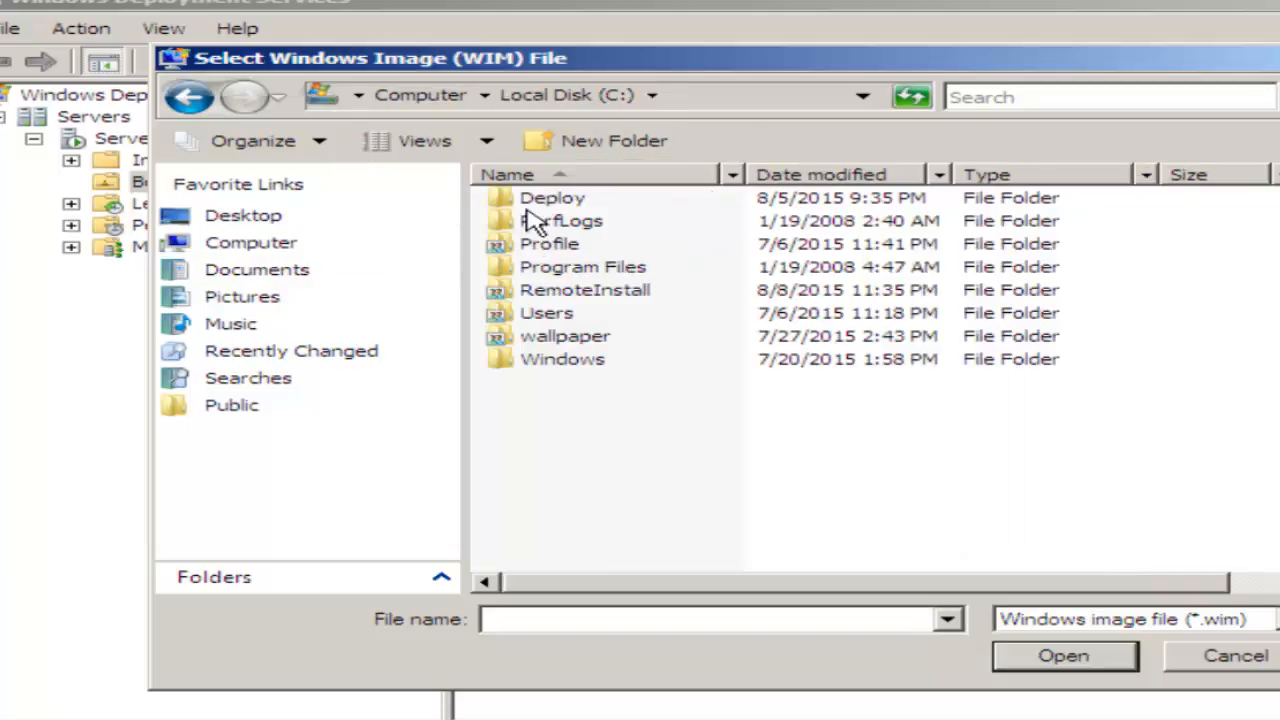
{"action": "double_click", "coordinate": [528, 204]}
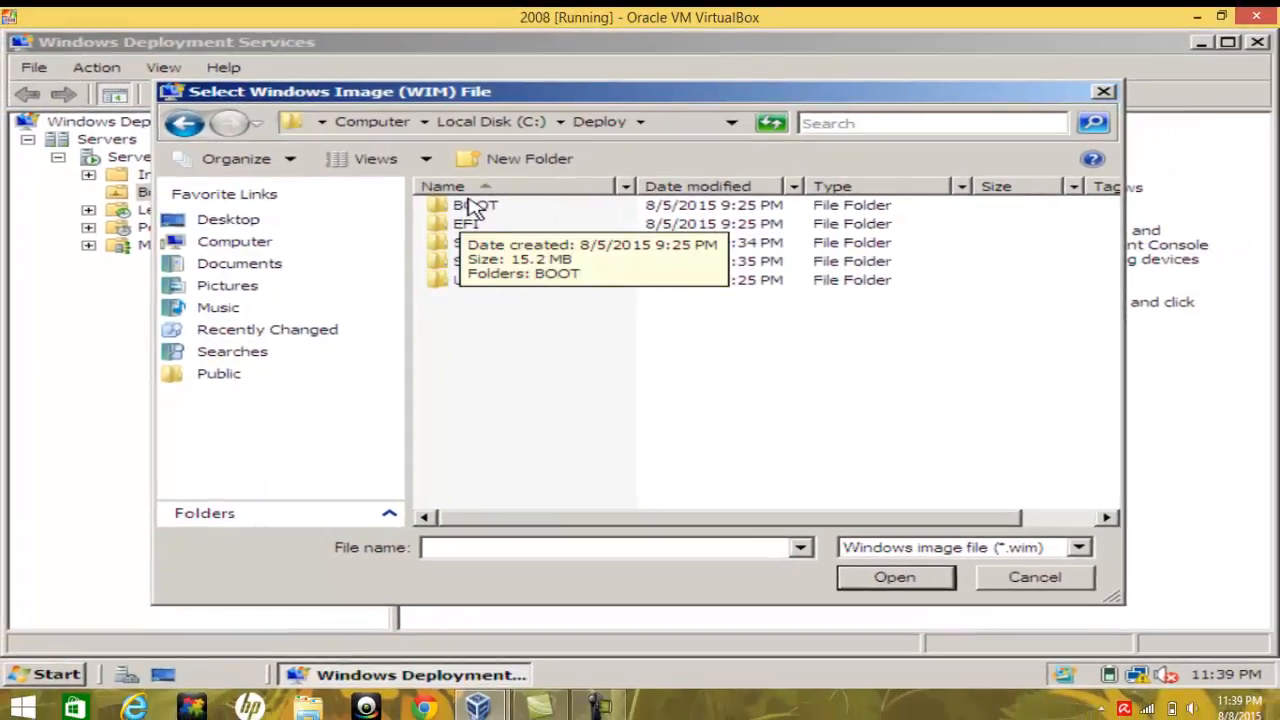
{"action": "double_click", "coordinate": [478, 205]}
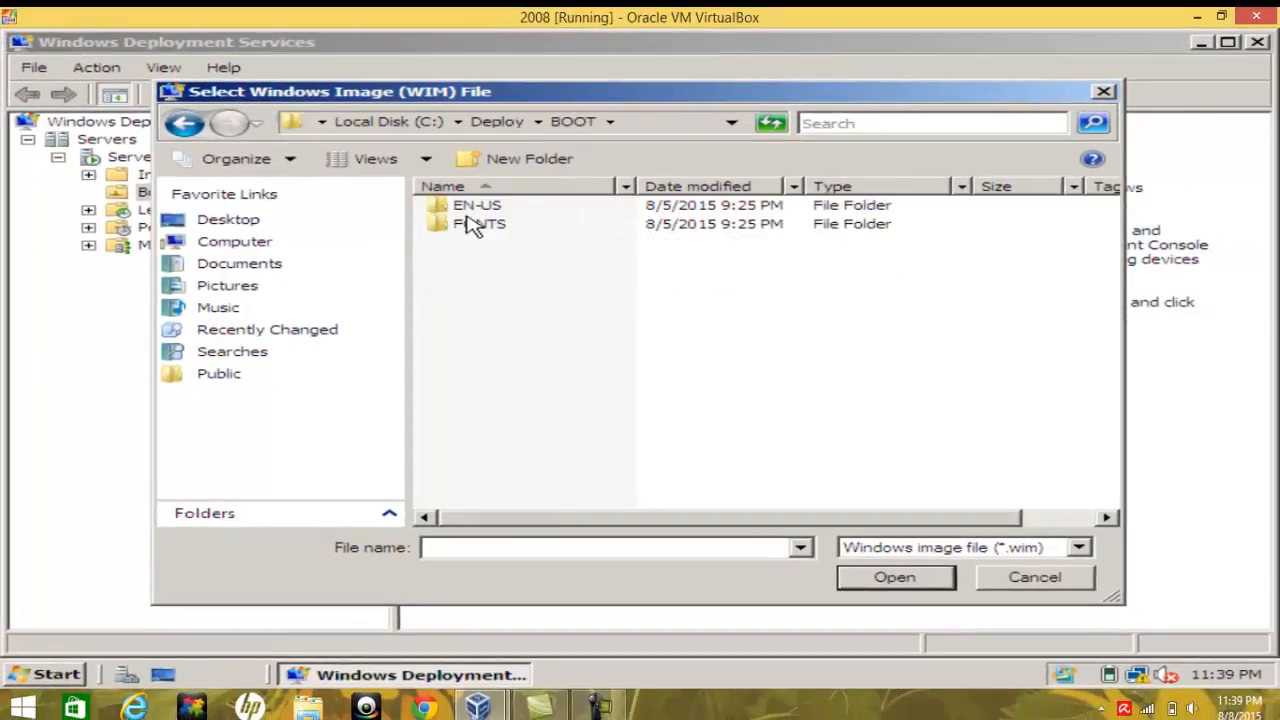
{"action": "double_click", "coordinate": [445, 224]}
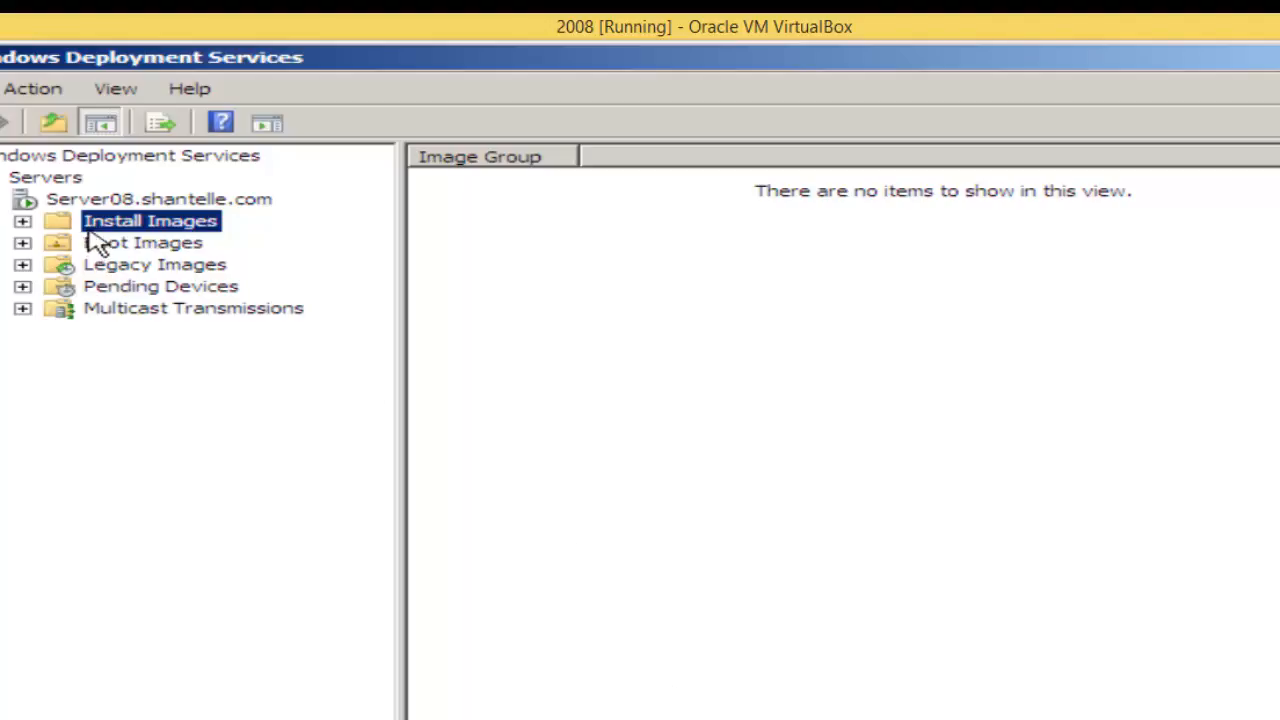
Start adding an install image to the server, creating a new image group named ImageGroup1.
{"action": "right_click", "coordinate": [121, 220]}
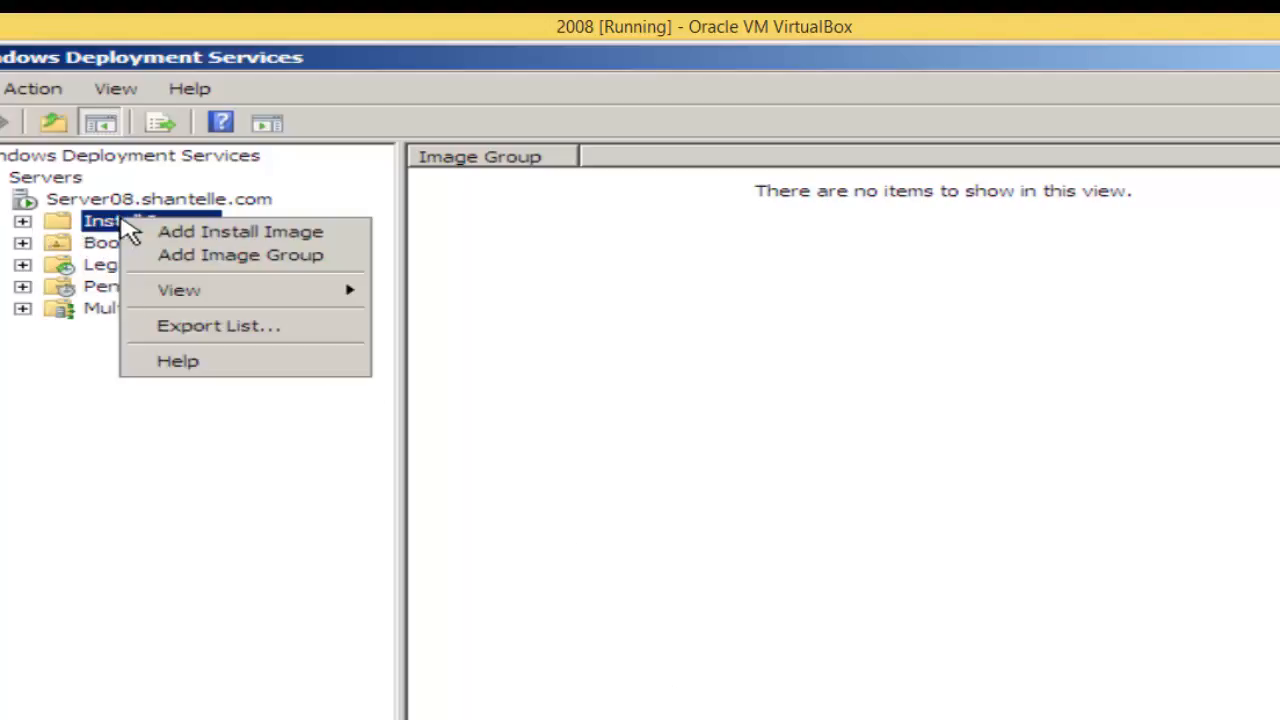
{"action": "left_click", "coordinate": [176, 232]}
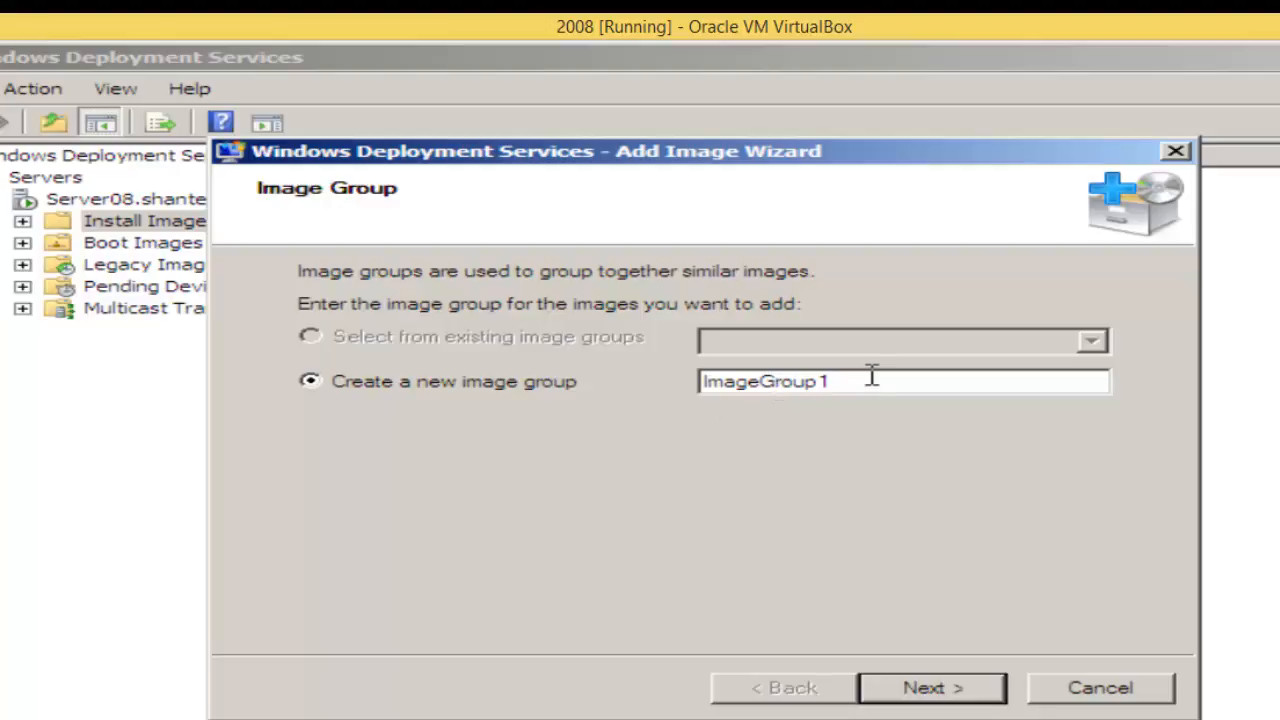
{"action": "left_click", "coordinate": [990, 688]}
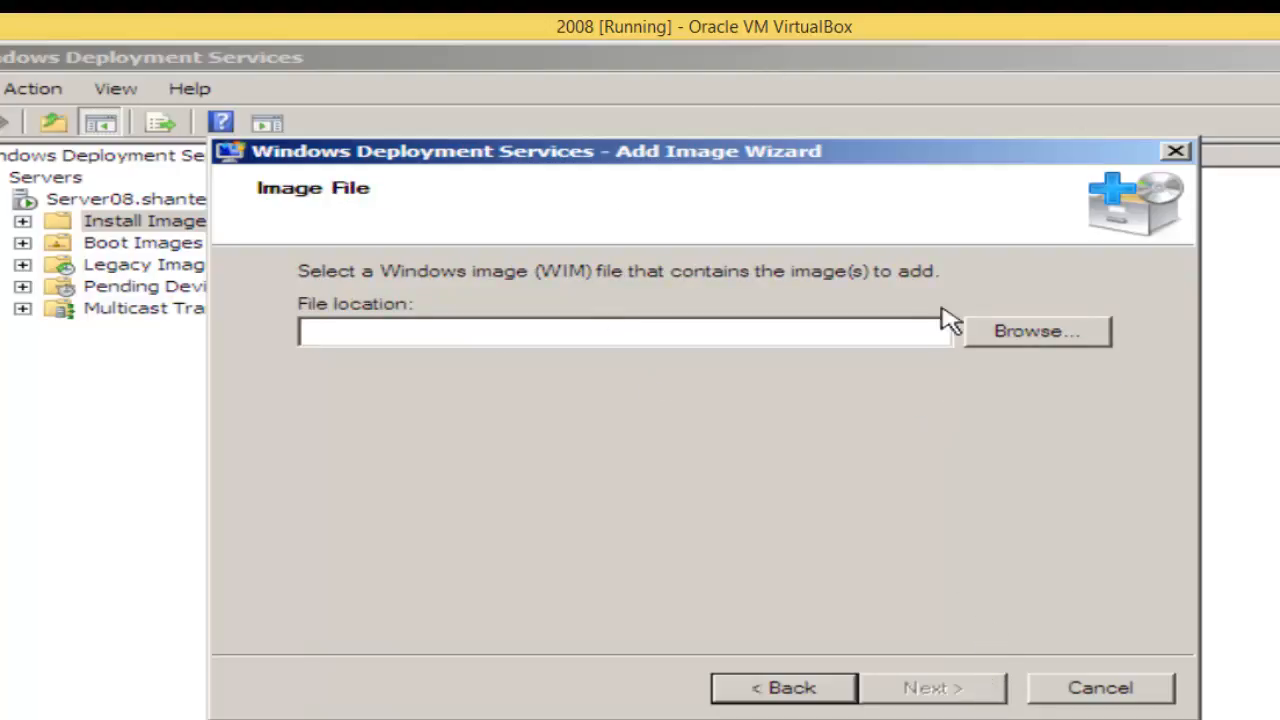
Choose C:\Deploy\SOURCES\INSTALL.WIM as the image file for the install image.
{"action": "left_click", "coordinate": [320, 320]}
{"action": "left_click", "coordinate": [1040, 332]}
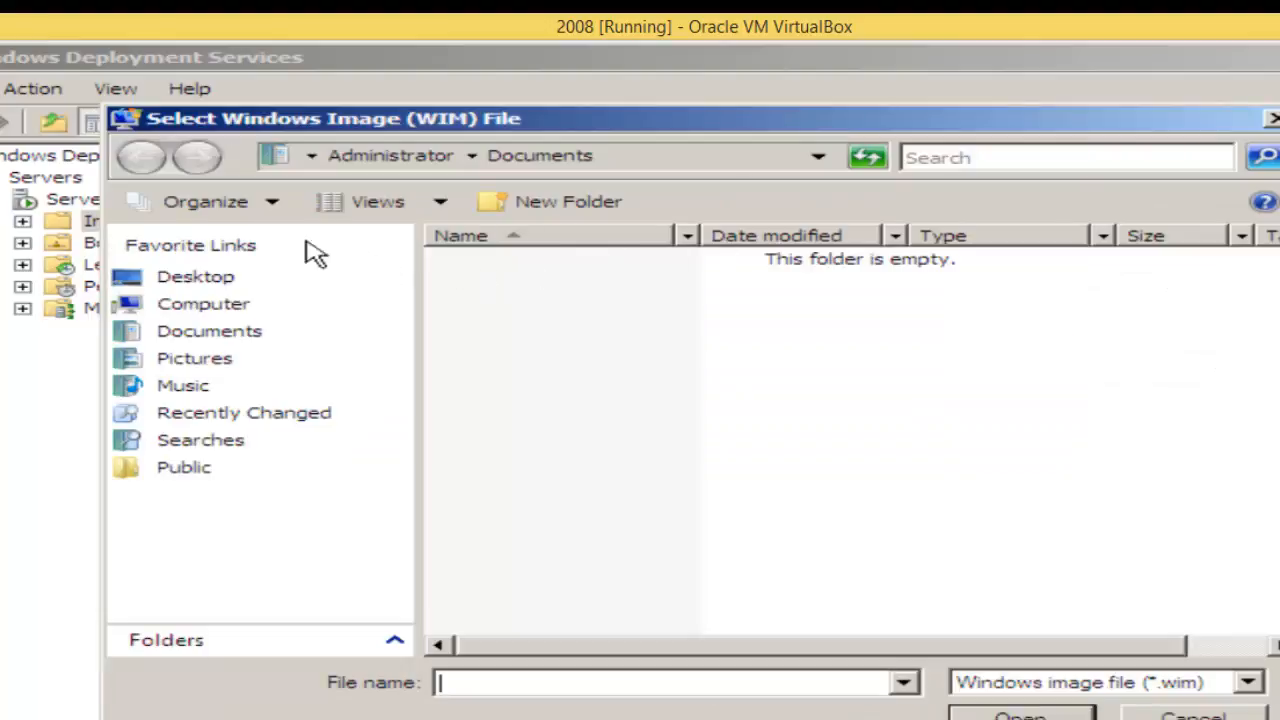
{"action": "left_click", "coordinate": [228, 277]}
{"action": "left_click", "coordinate": [208, 306]}
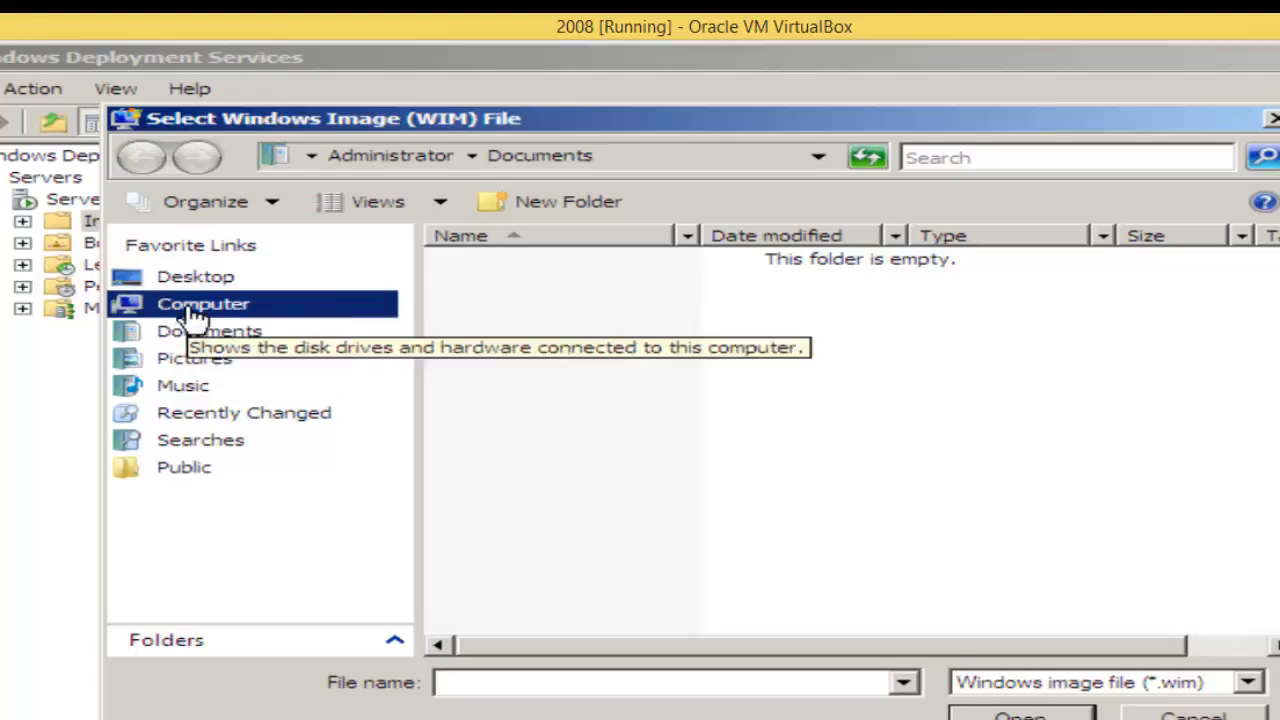
{"action": "left_click", "coordinate": [192, 313]}
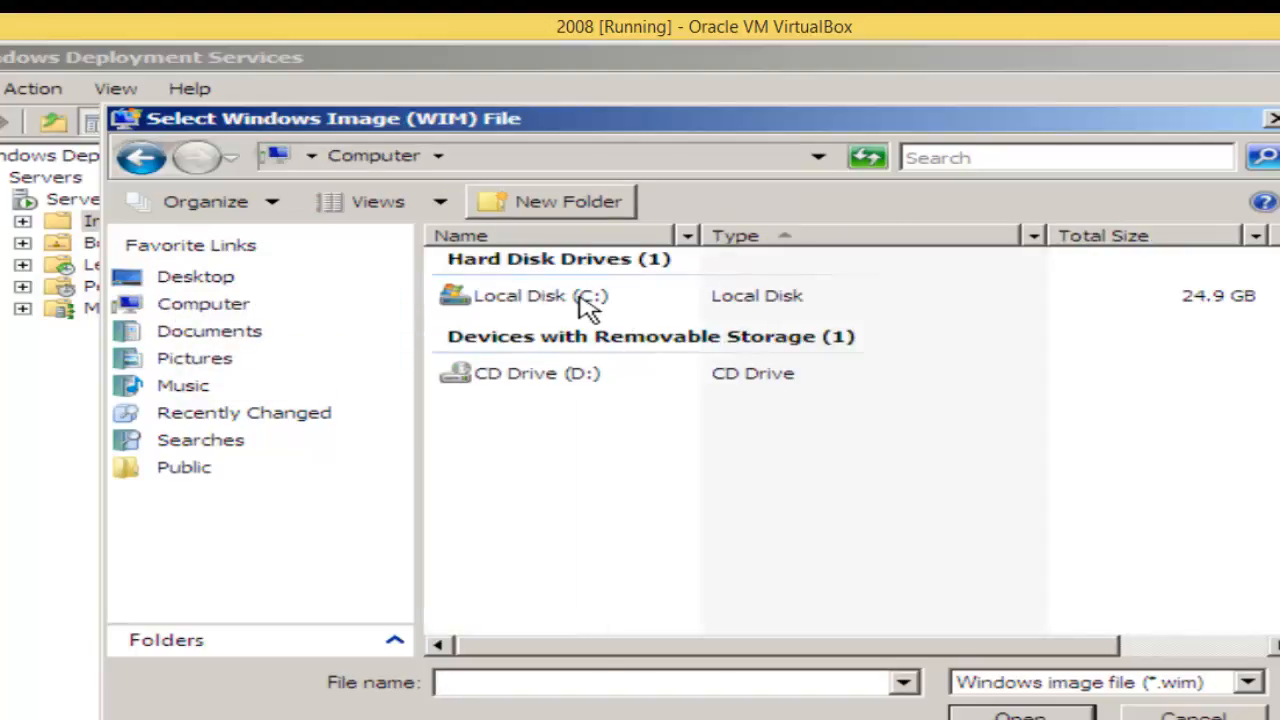
{"action": "double_click", "coordinate": [588, 300]}
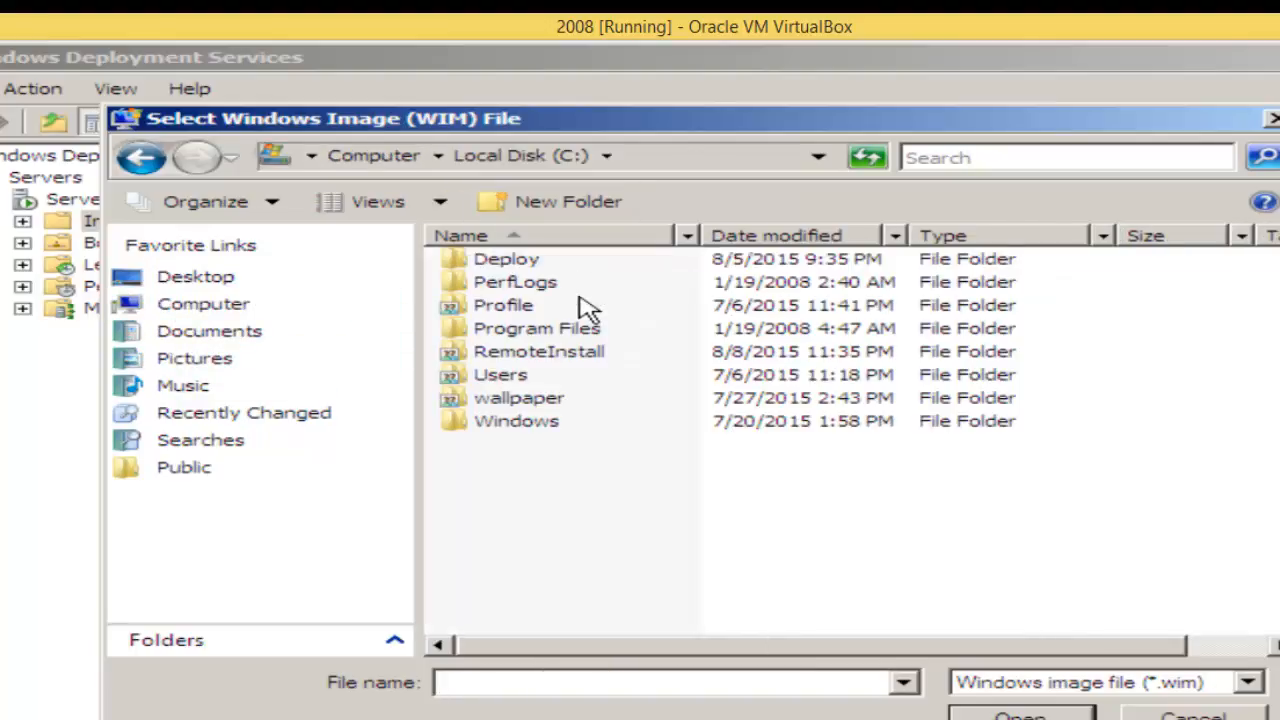
{"action": "double_click", "coordinate": [495, 264]}
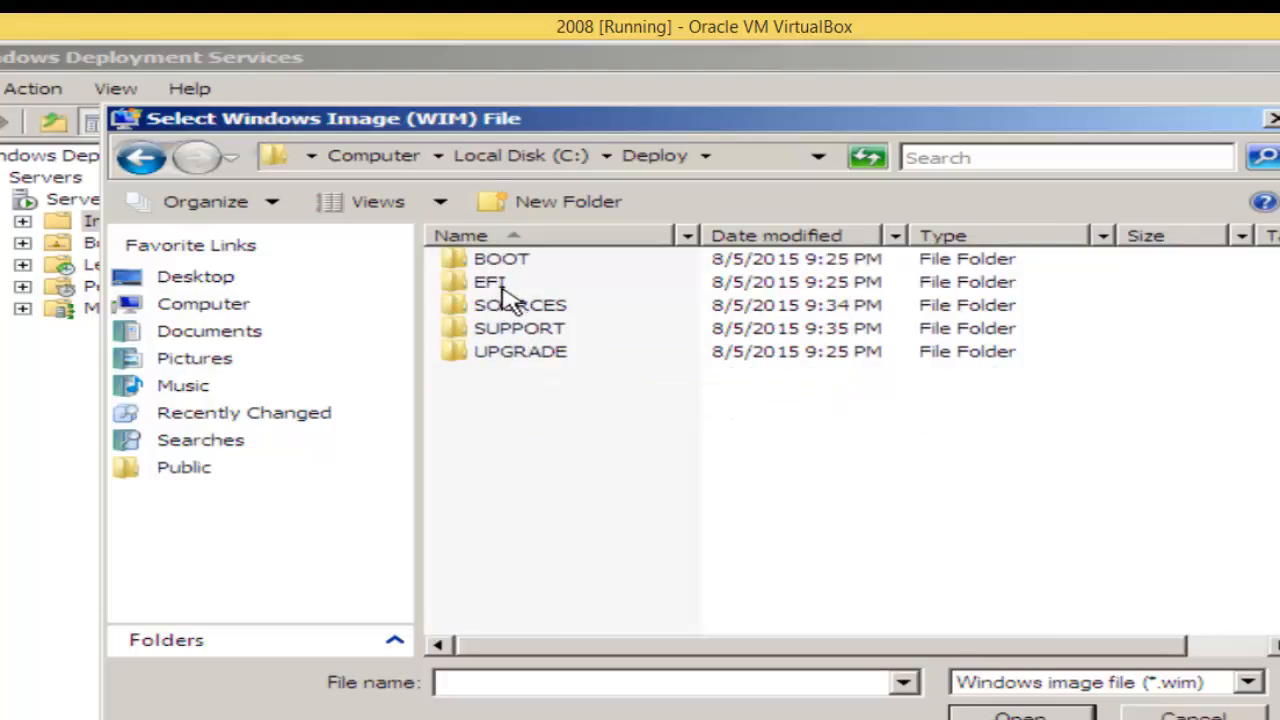
{"action": "double_click", "coordinate": [503, 306]}
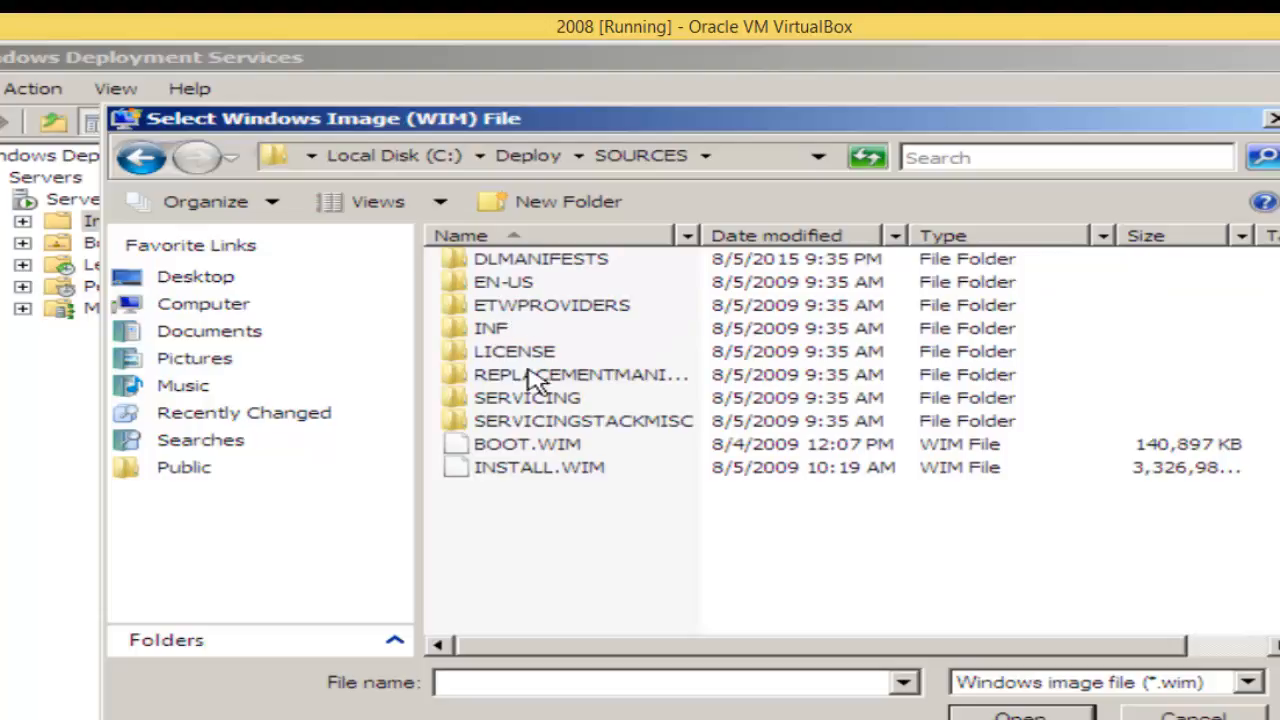
{"action": "double_click", "coordinate": [550, 470]}
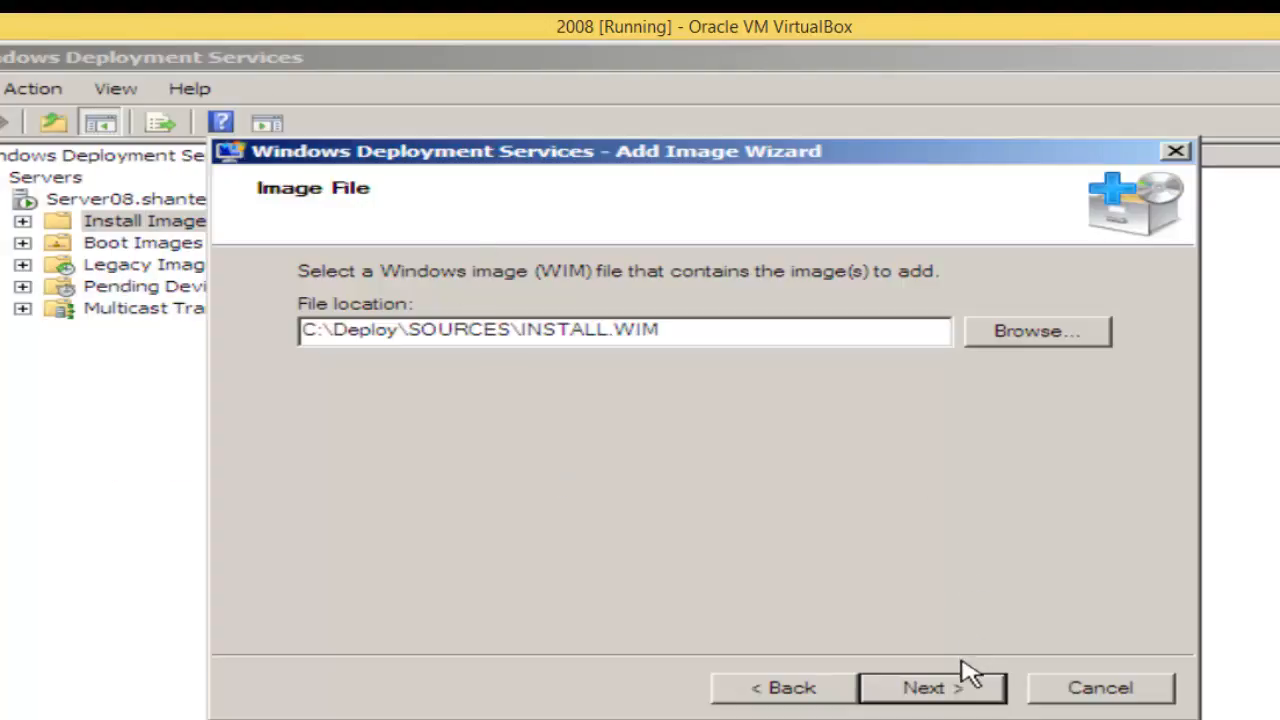
{"action": "left_click", "coordinate": [945, 688]}
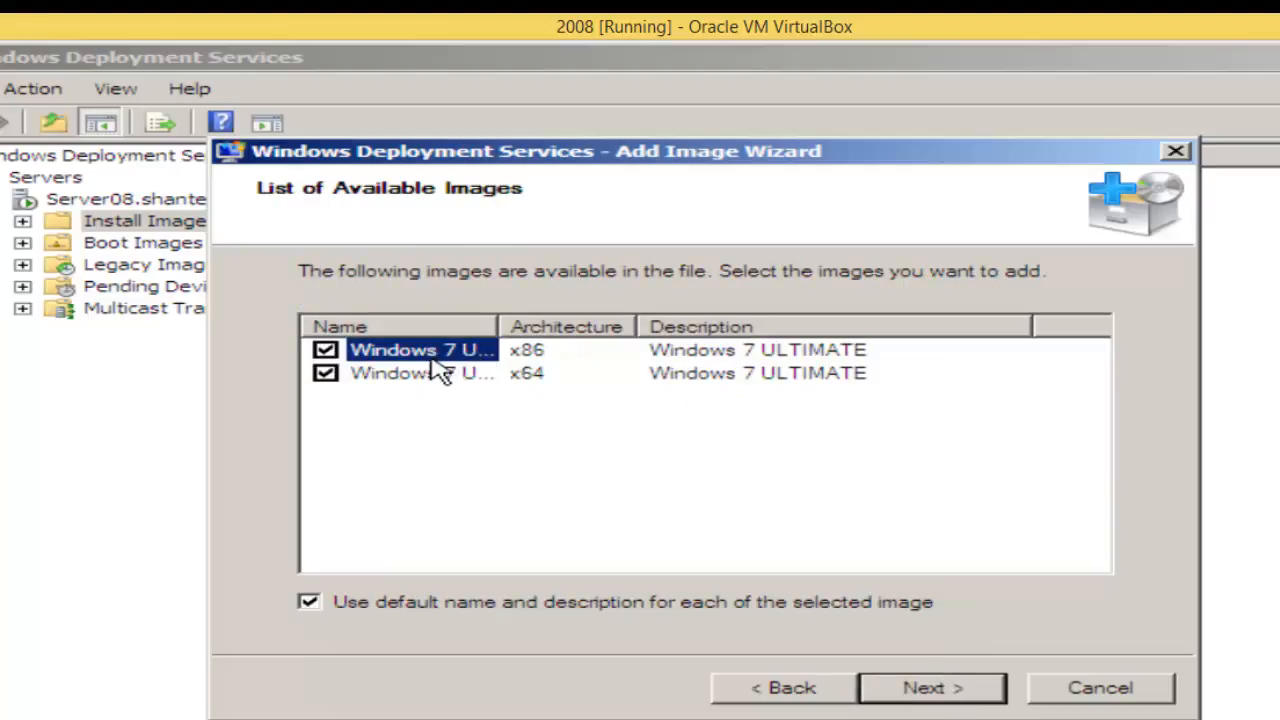
Include only the x86 Windows 7 ULTIMATE image with its default name and description, complete adding it, and select it in ImageGroup1.
{"action": "left_click", "coordinate": [326, 374]}
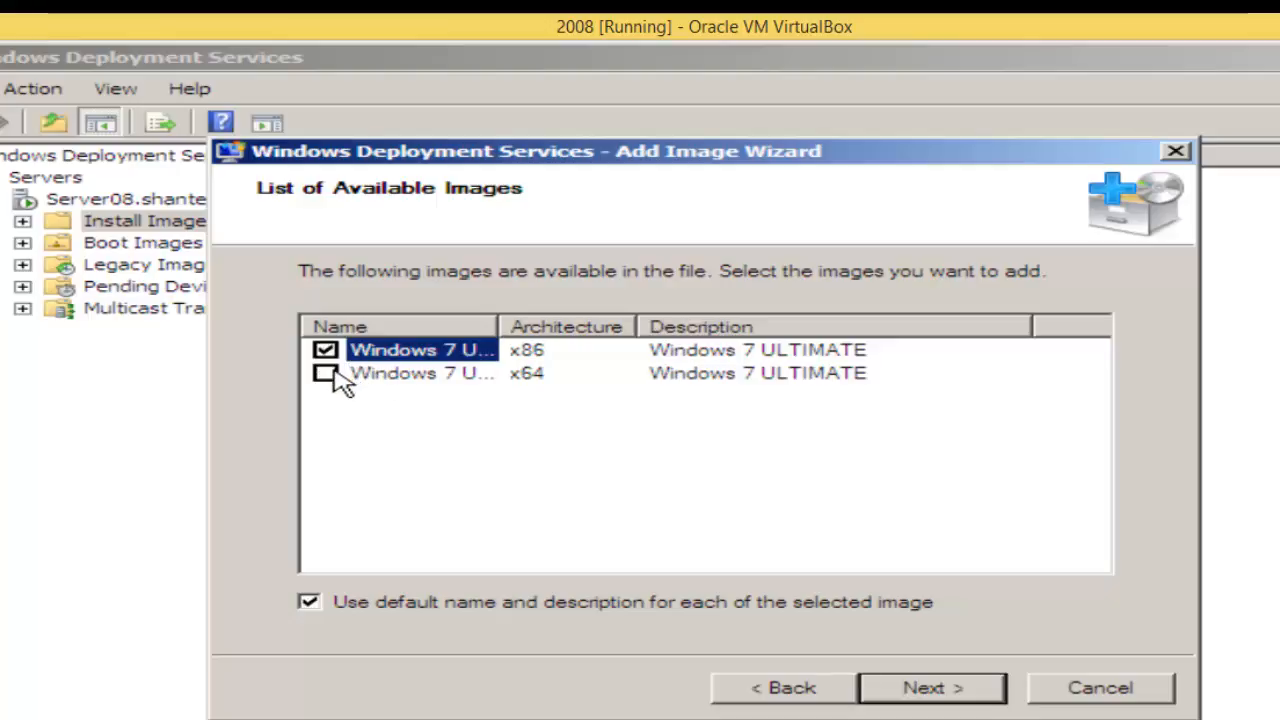
{"action": "left_click", "coordinate": [930, 690]}
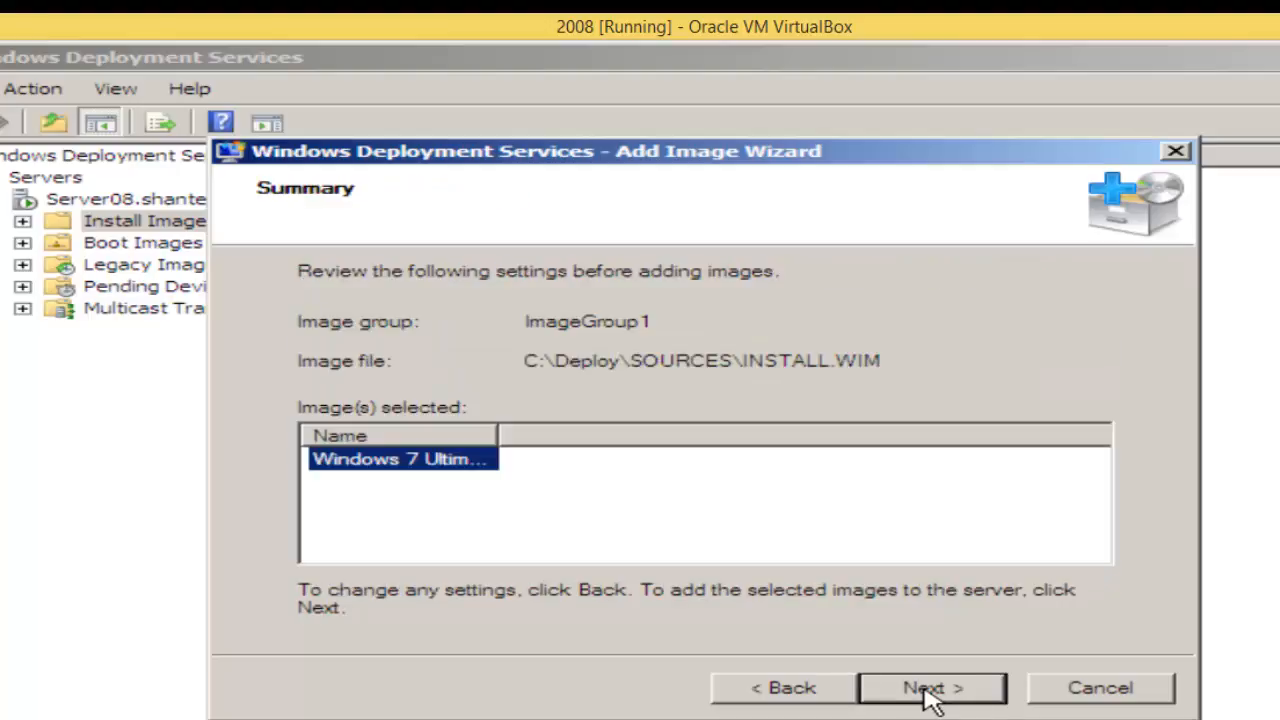
{"action": "left_click", "coordinate": [929, 690]}
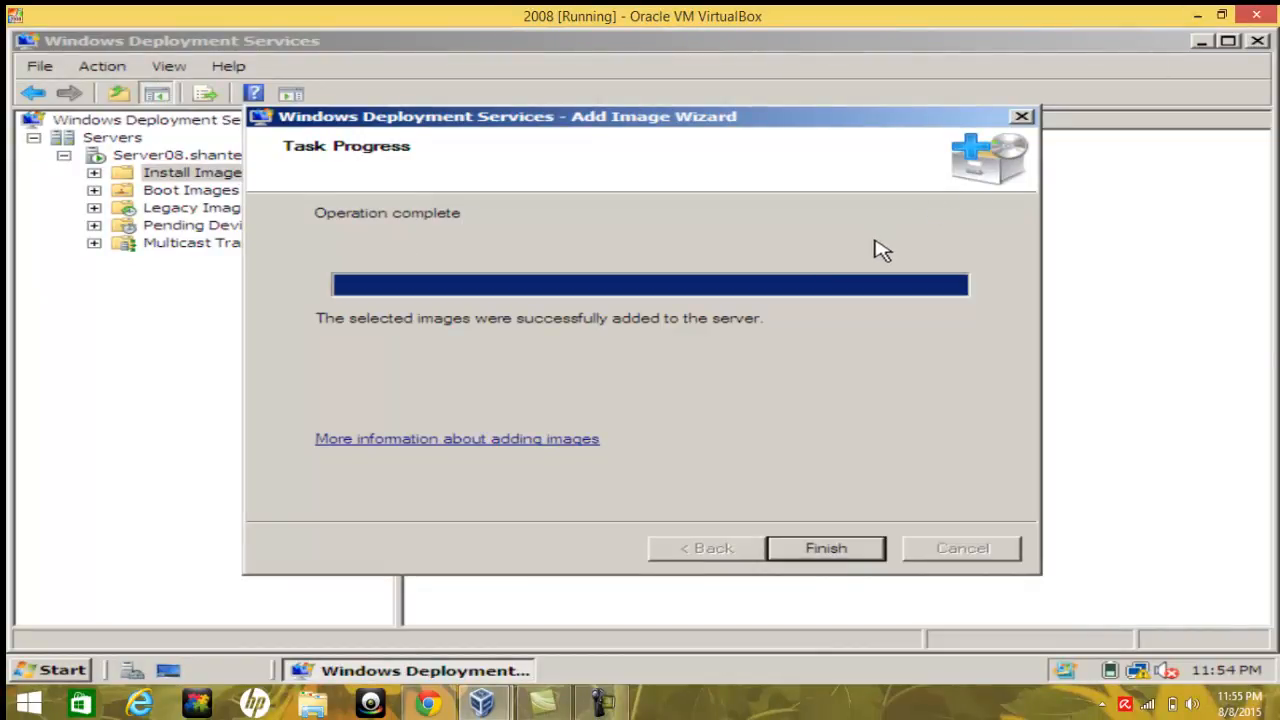
{"action": "left_click", "coordinate": [843, 560]}
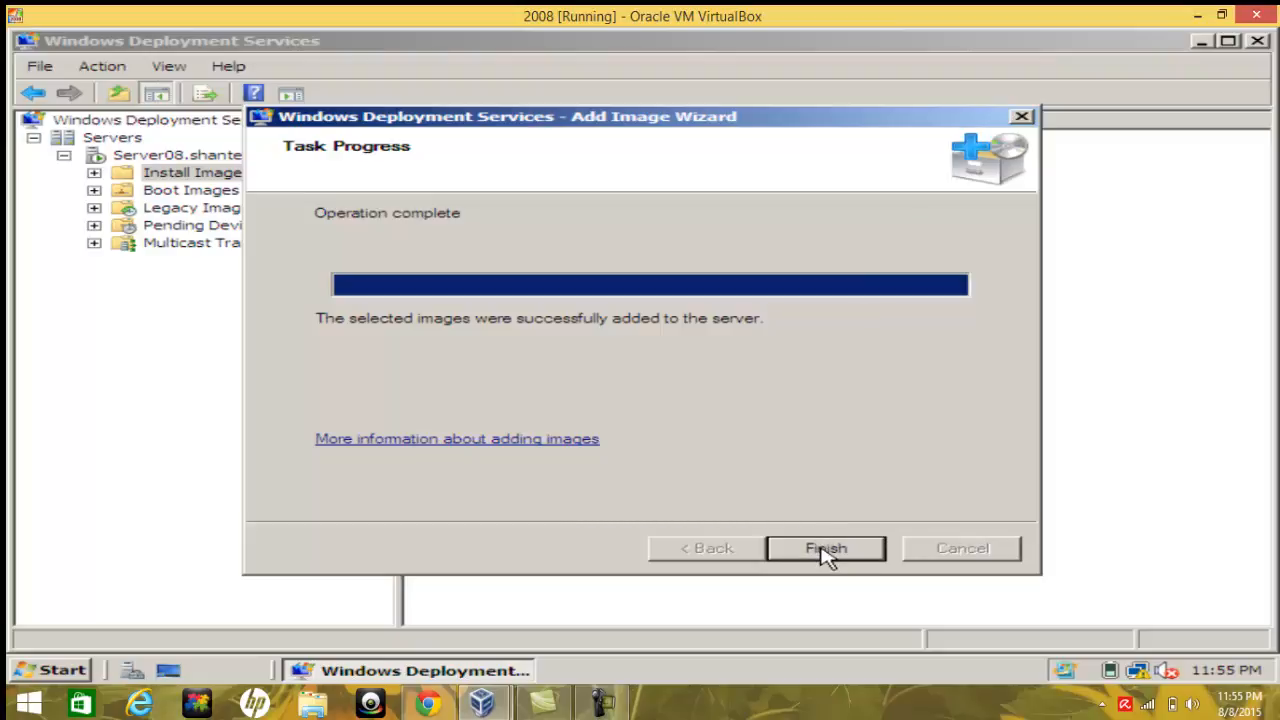
{"action": "left_click", "coordinate": [826, 552]}
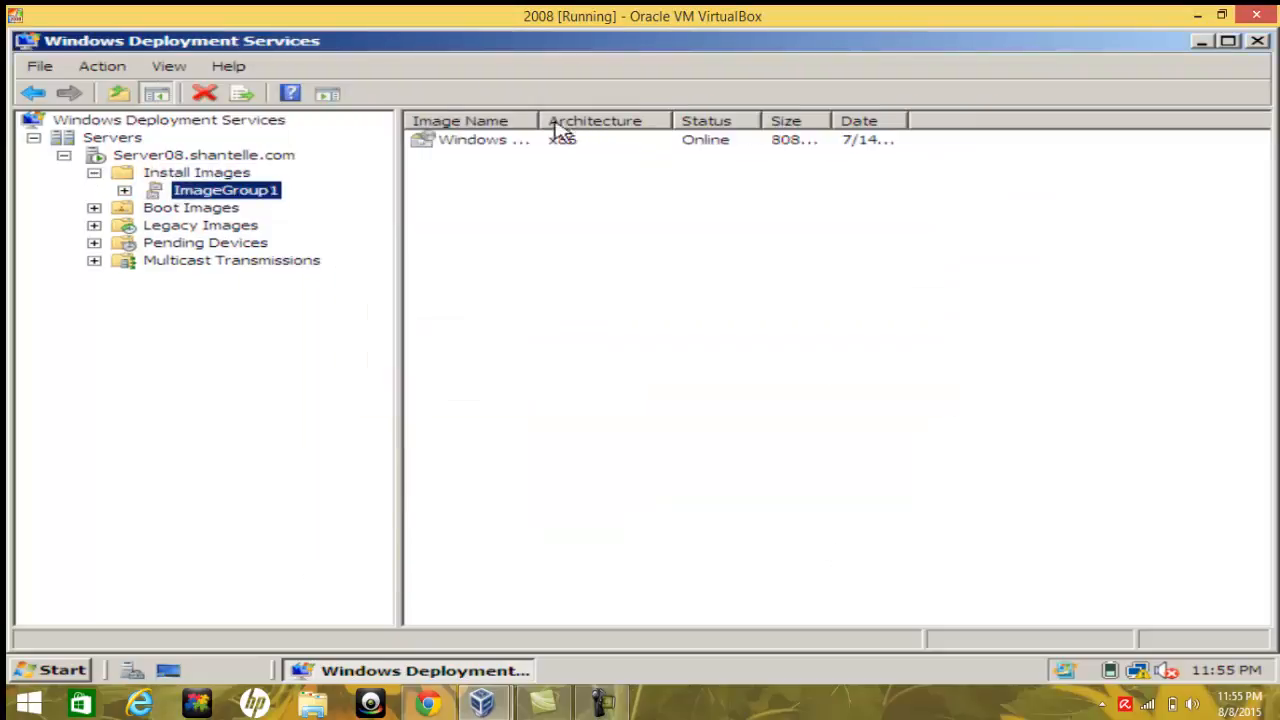
{"action": "left_click", "coordinate": [498, 142]}
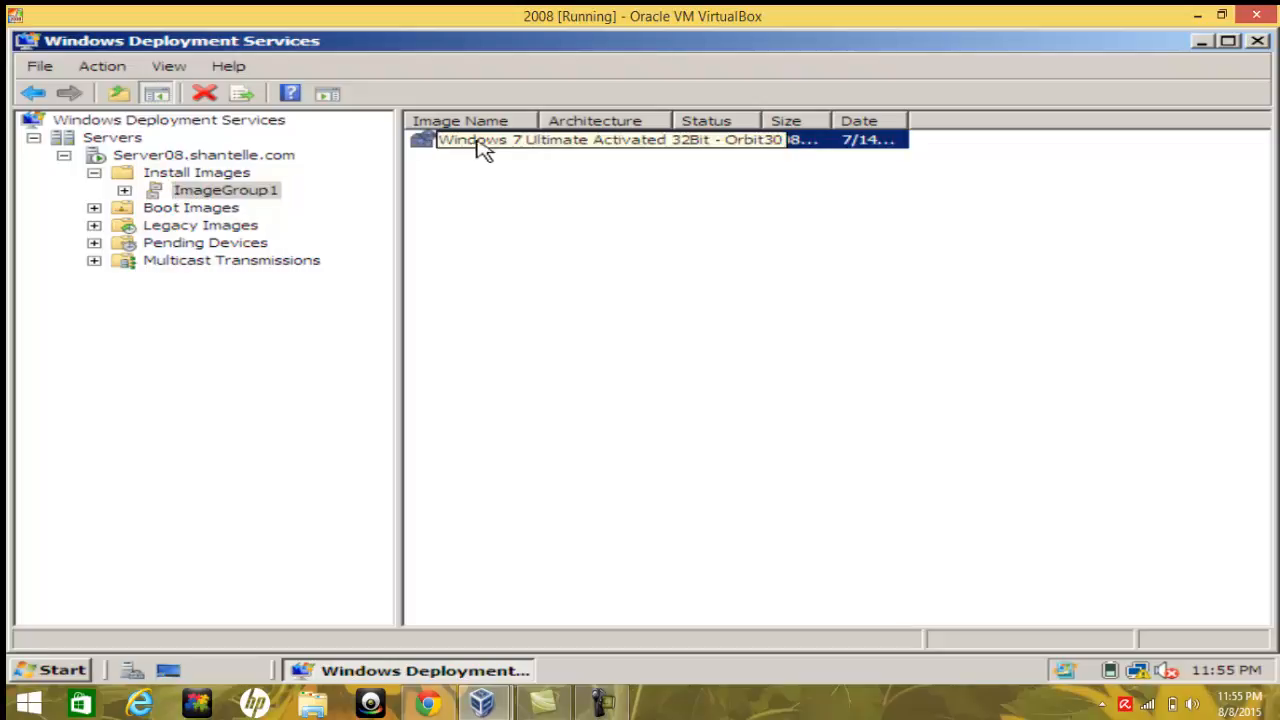
Start adding a boot image under Boot Images, using C:\Deploy\SOURCES\BOOT.WIM as the image file.
{"action": "left_click", "coordinate": [93, 209]}
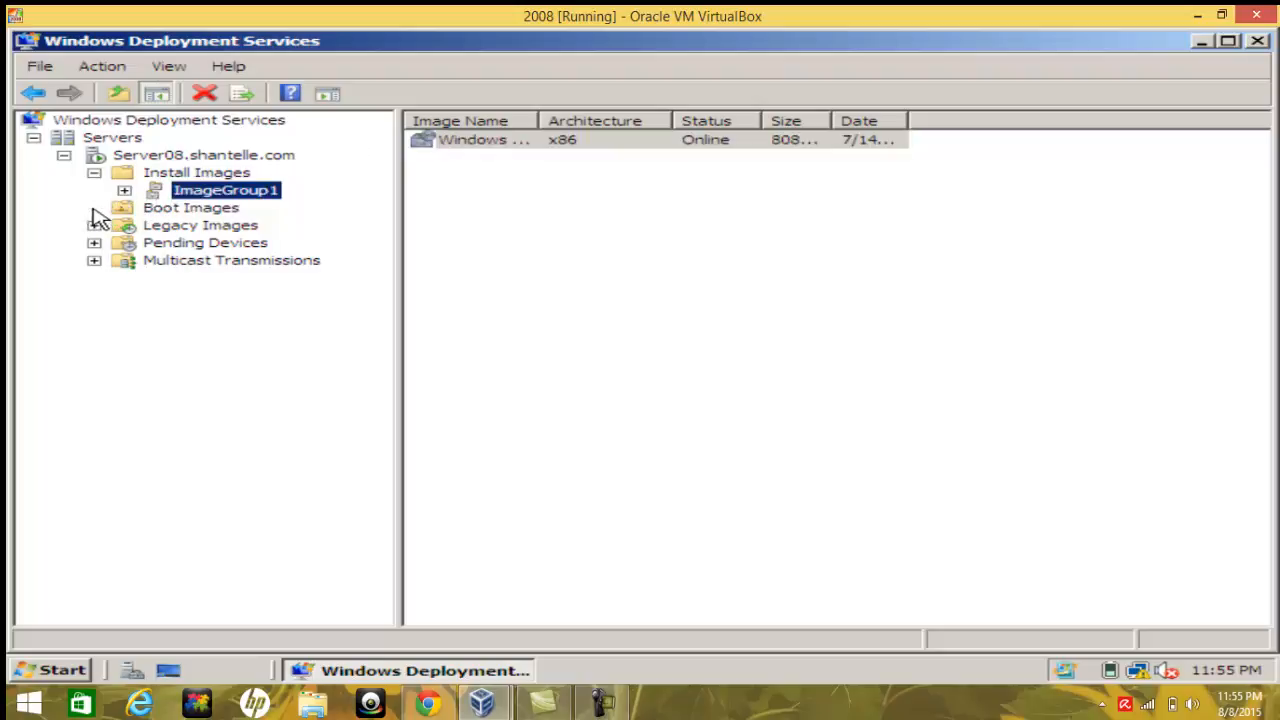
{"action": "left_click", "coordinate": [175, 210]}
{"action": "right_click", "coordinate": [175, 212]}
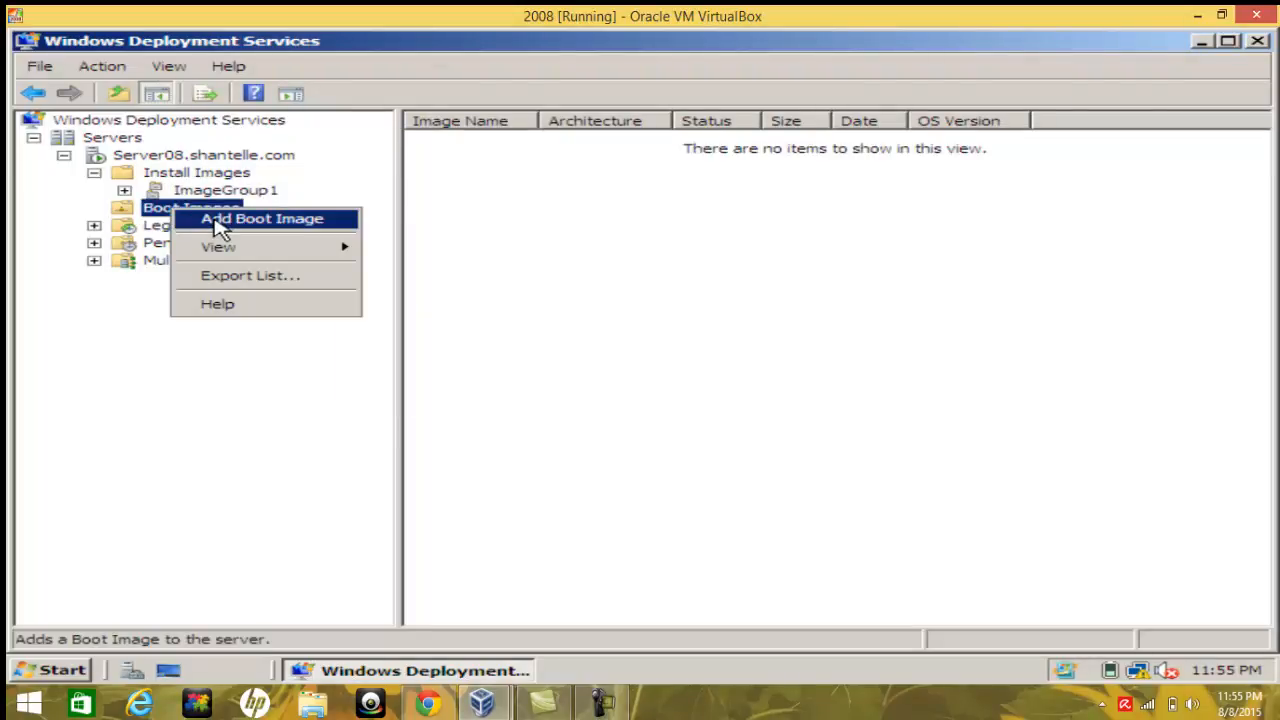
{"action": "left_click", "coordinate": [220, 229]}
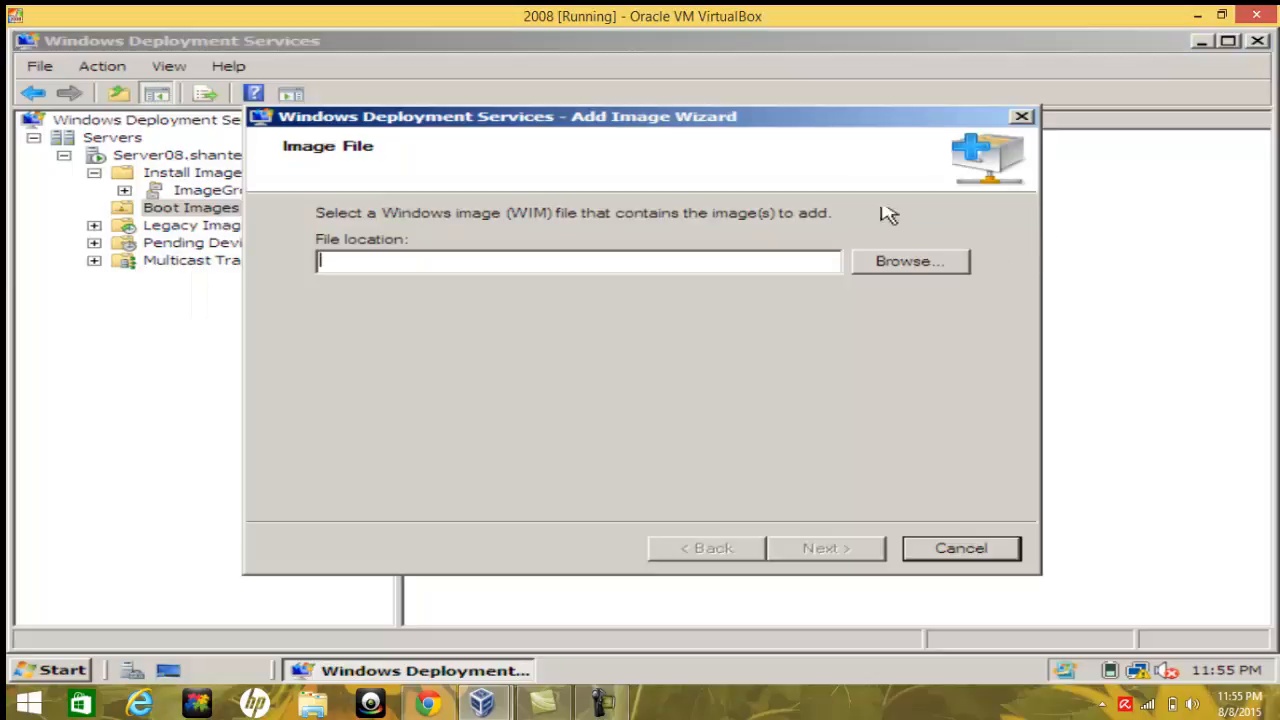
{"action": "left_click", "coordinate": [878, 265]}
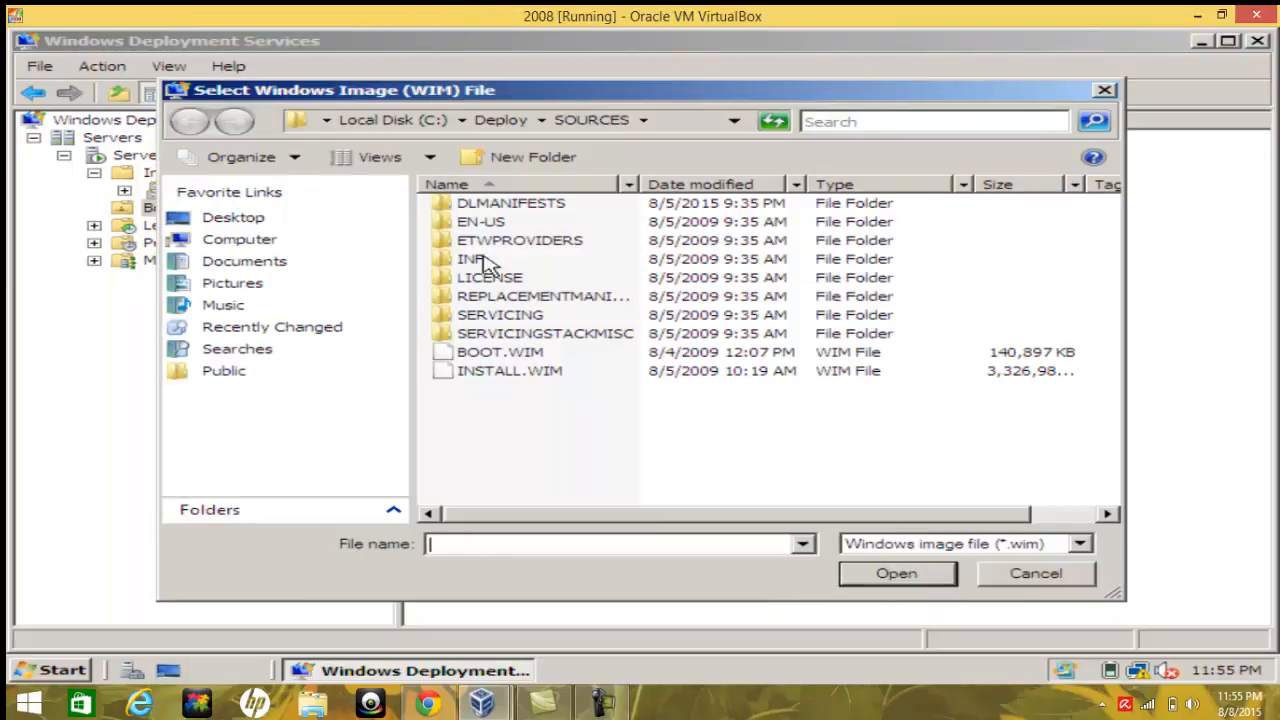
{"action": "left_click", "coordinate": [488, 362]}
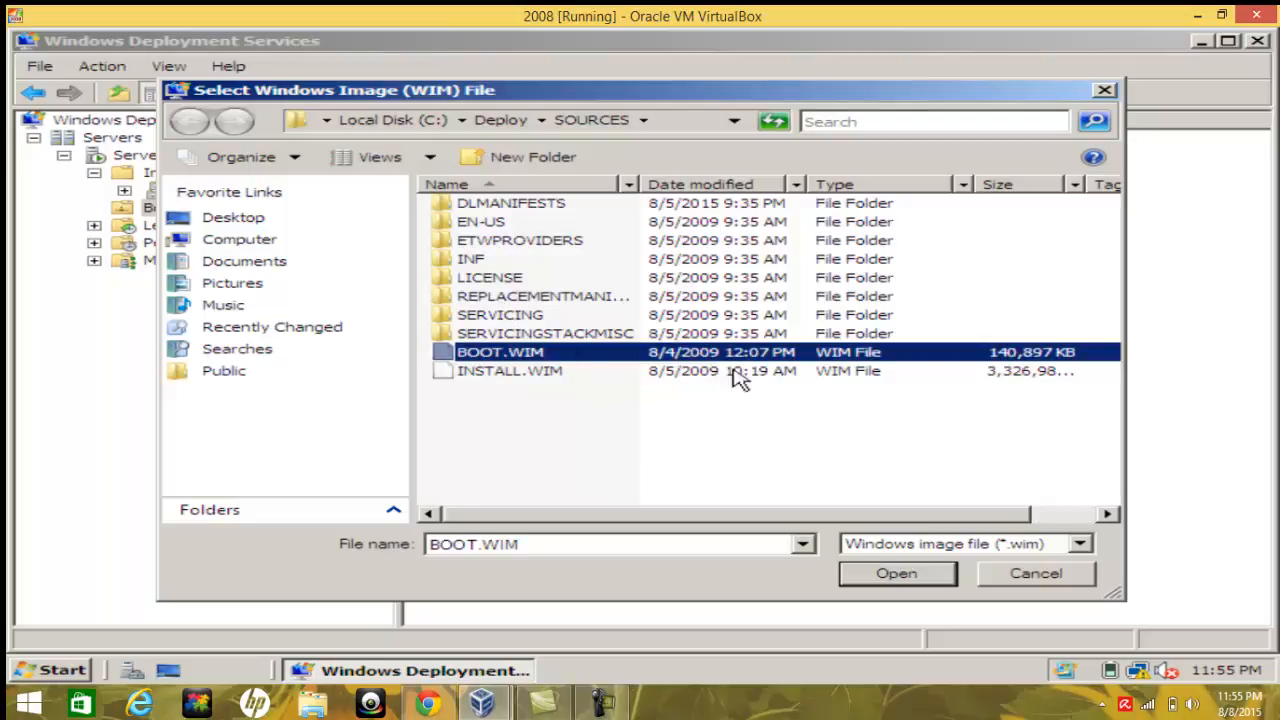
{"action": "left_click", "coordinate": [898, 580]}
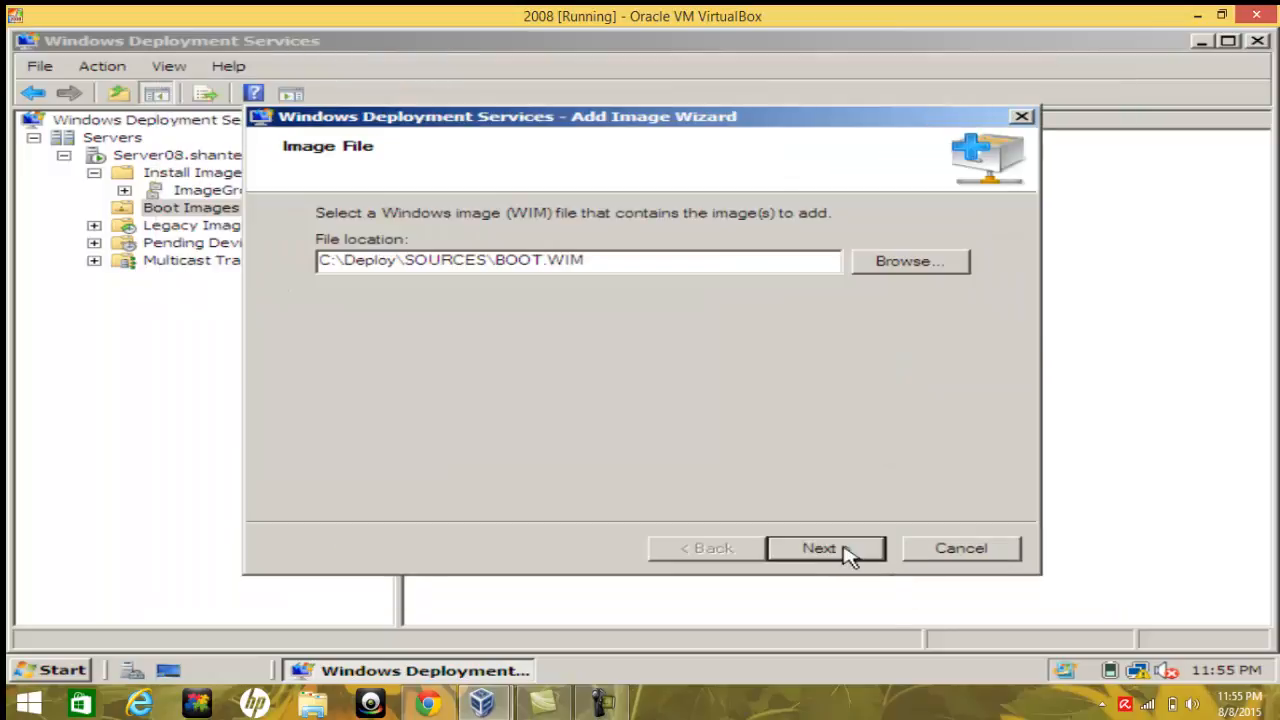
{"action": "left_click", "coordinate": [820, 548]}
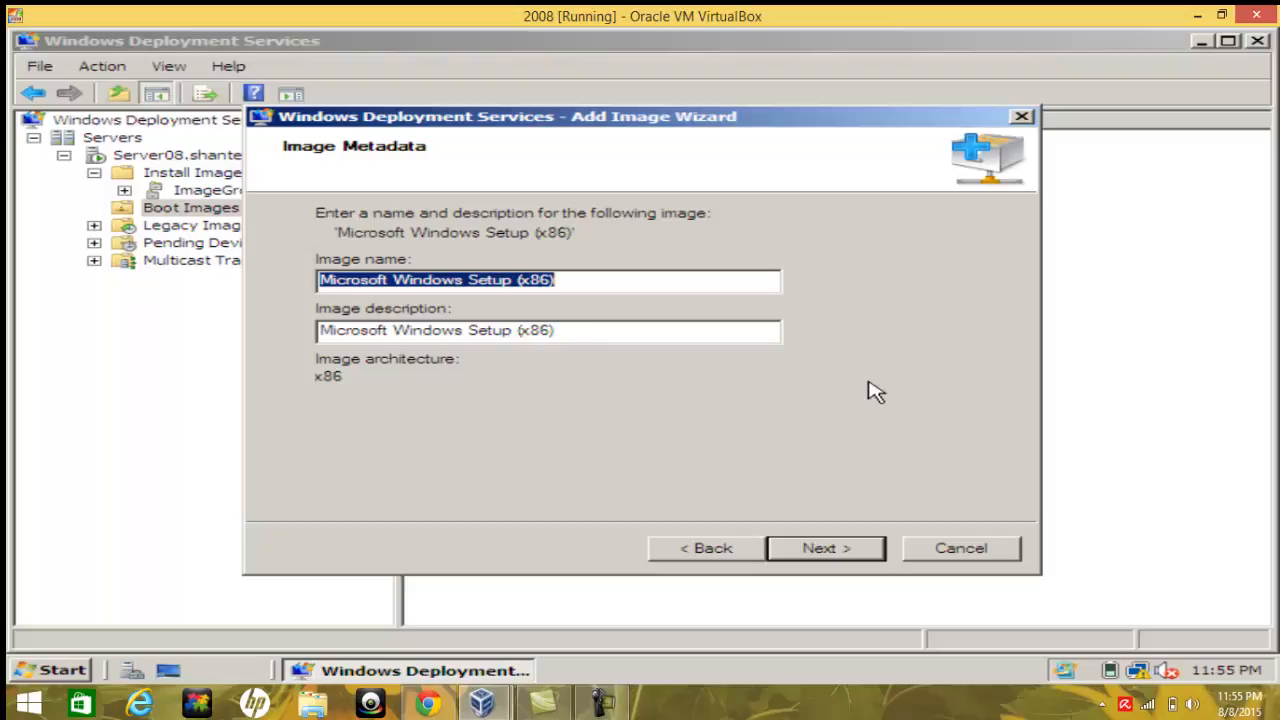
Keep Microsoft Windows Setup (x86) as the boot image's name and description, and finish adding it to the server.
{"action": "left_click", "coordinate": [858, 558]}
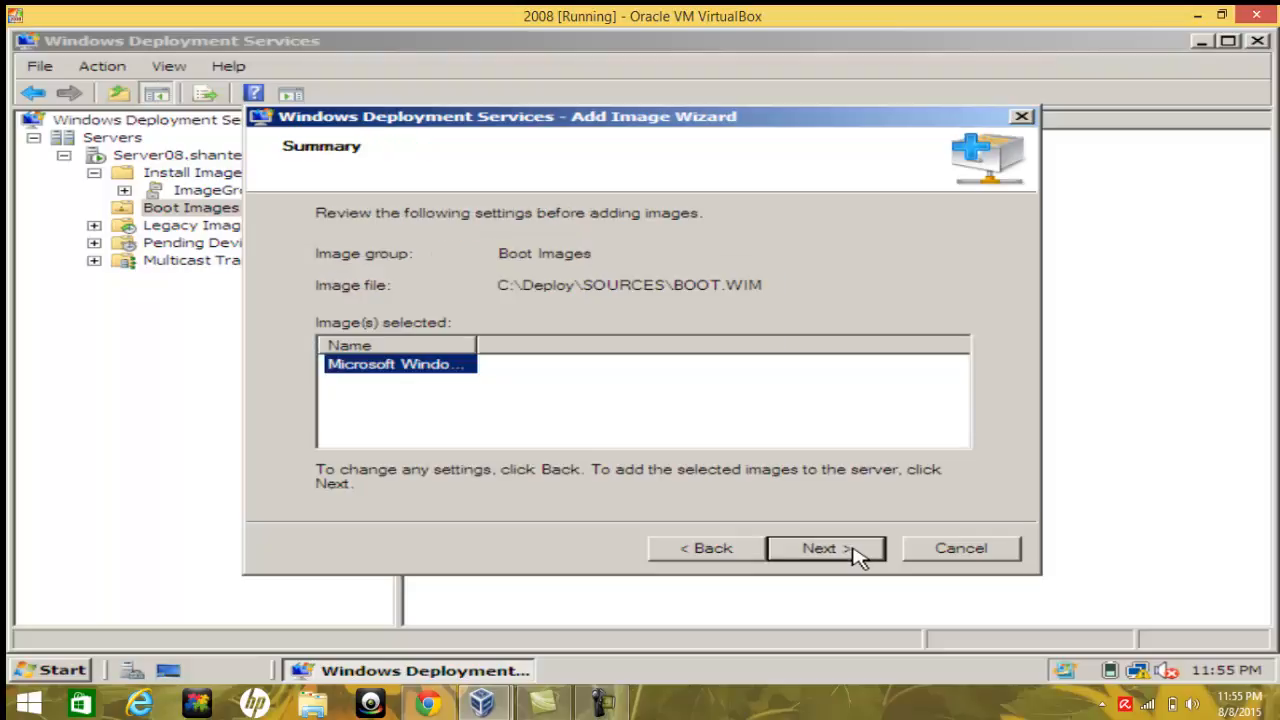
{"action": "left_click", "coordinate": [858, 558]}
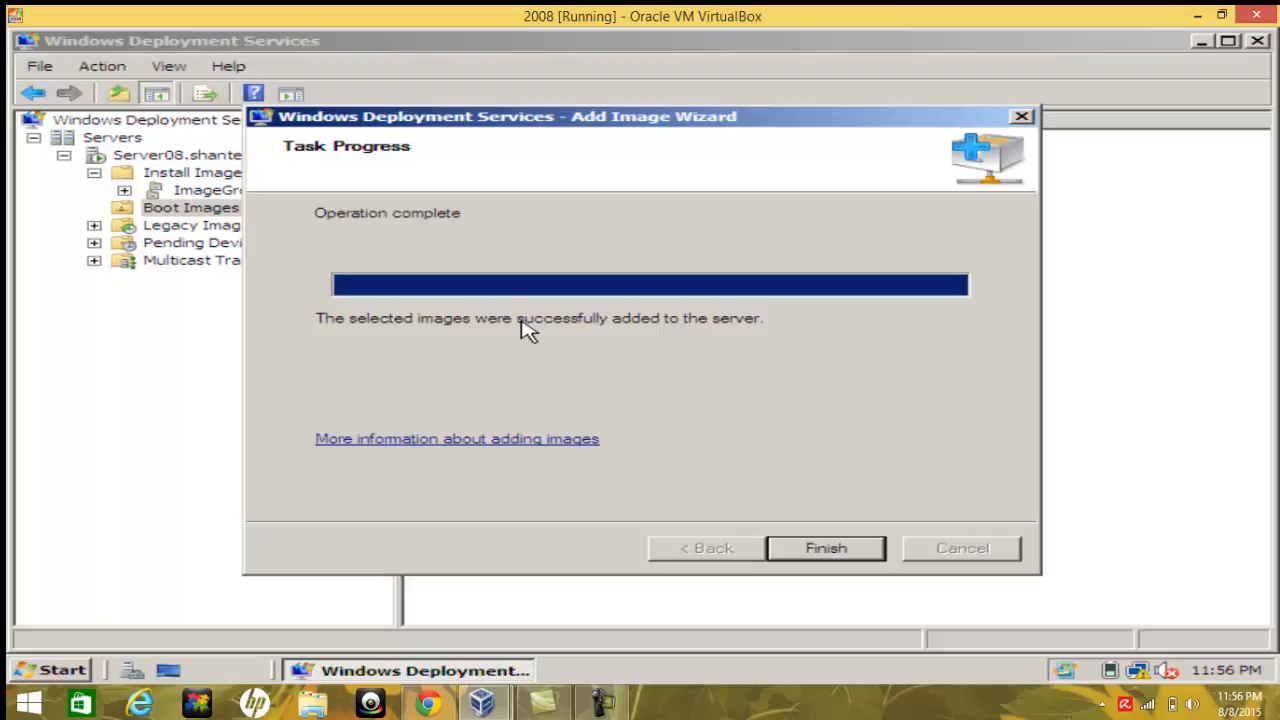
{"action": "left_click", "coordinate": [815, 556]}
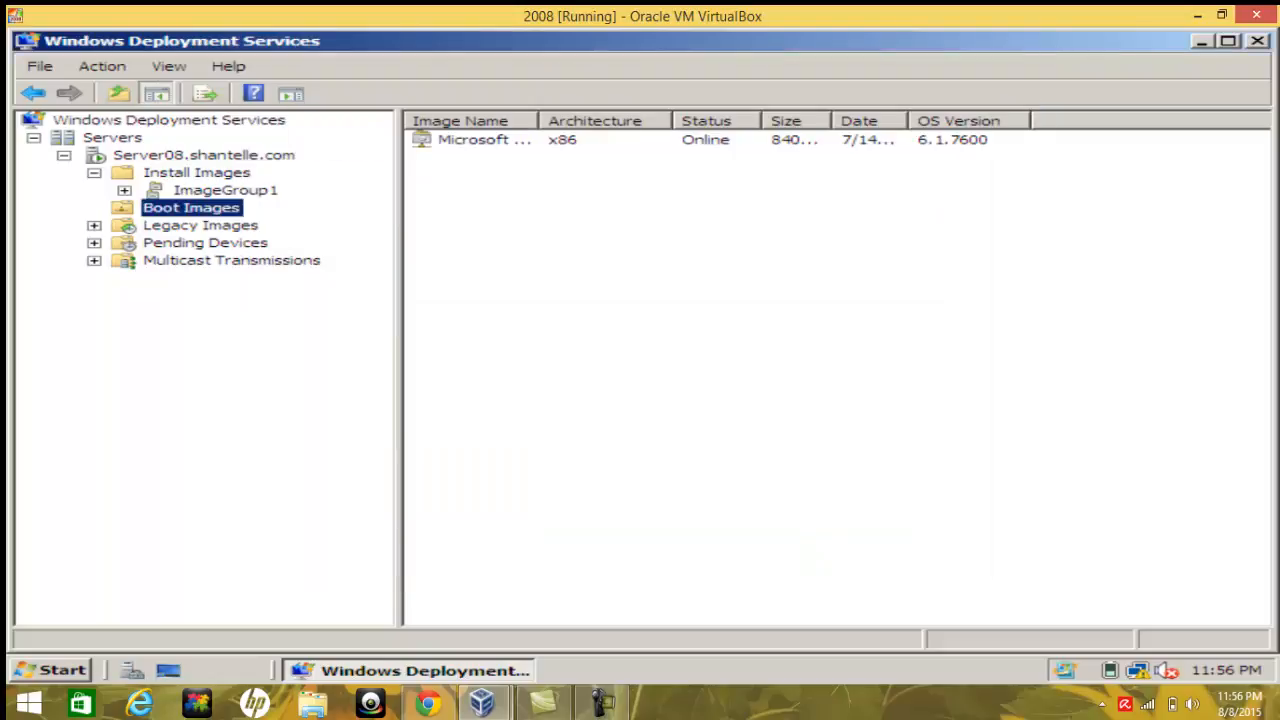
Close the Windows Deployment Services console and switch to Oracle VM VirtualBox Manager.
{"action": "left_click", "coordinate": [462, 142]}
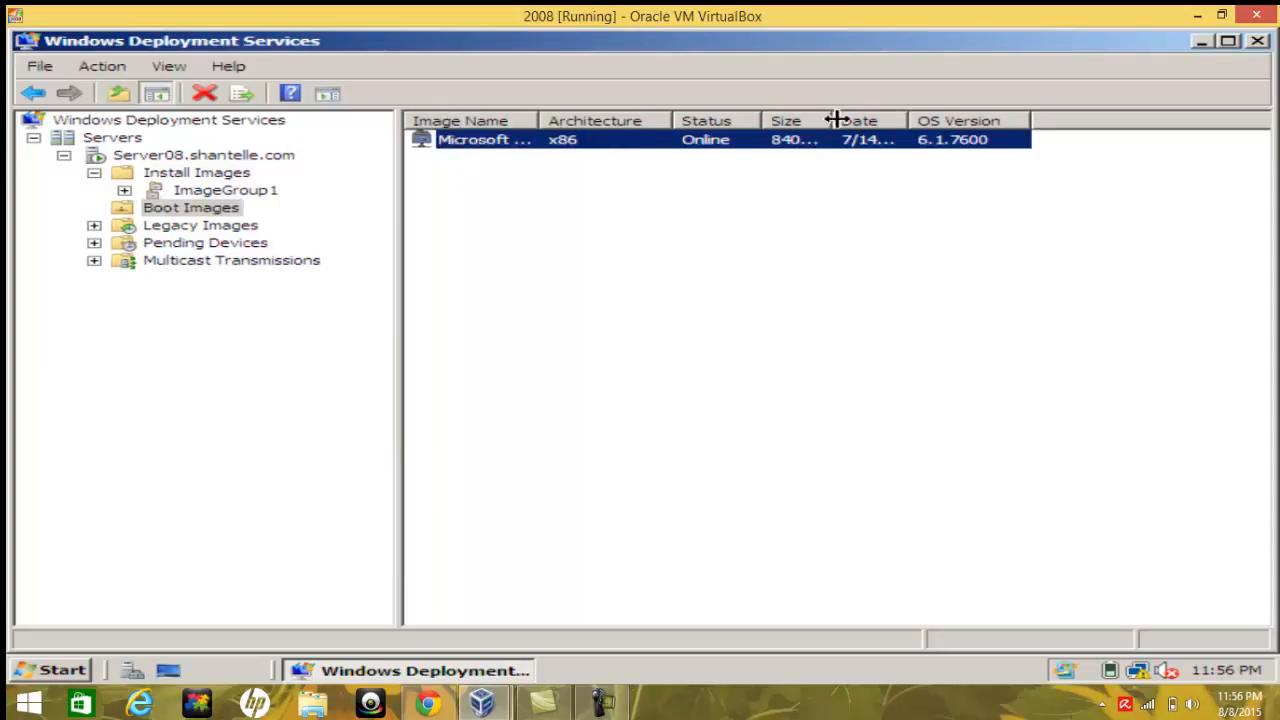
{"action": "left_click", "coordinate": [94, 173]}
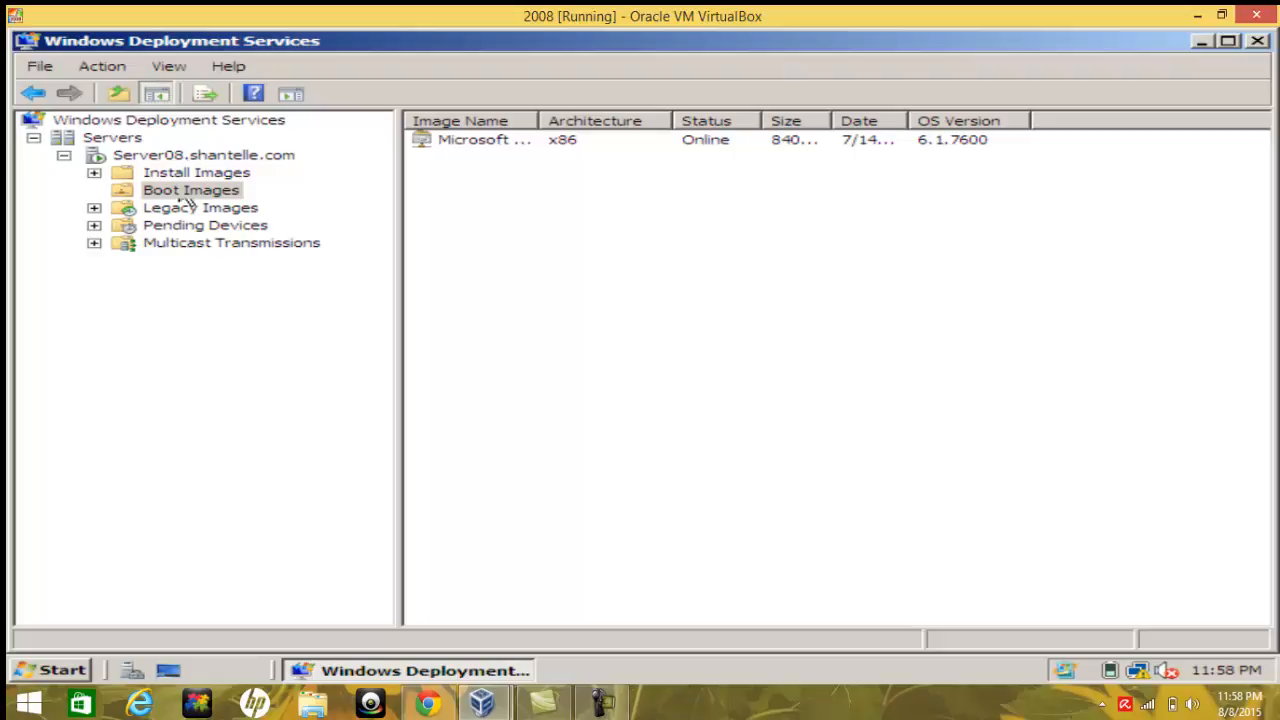
{"action": "left_click", "coordinate": [1259, 42]}
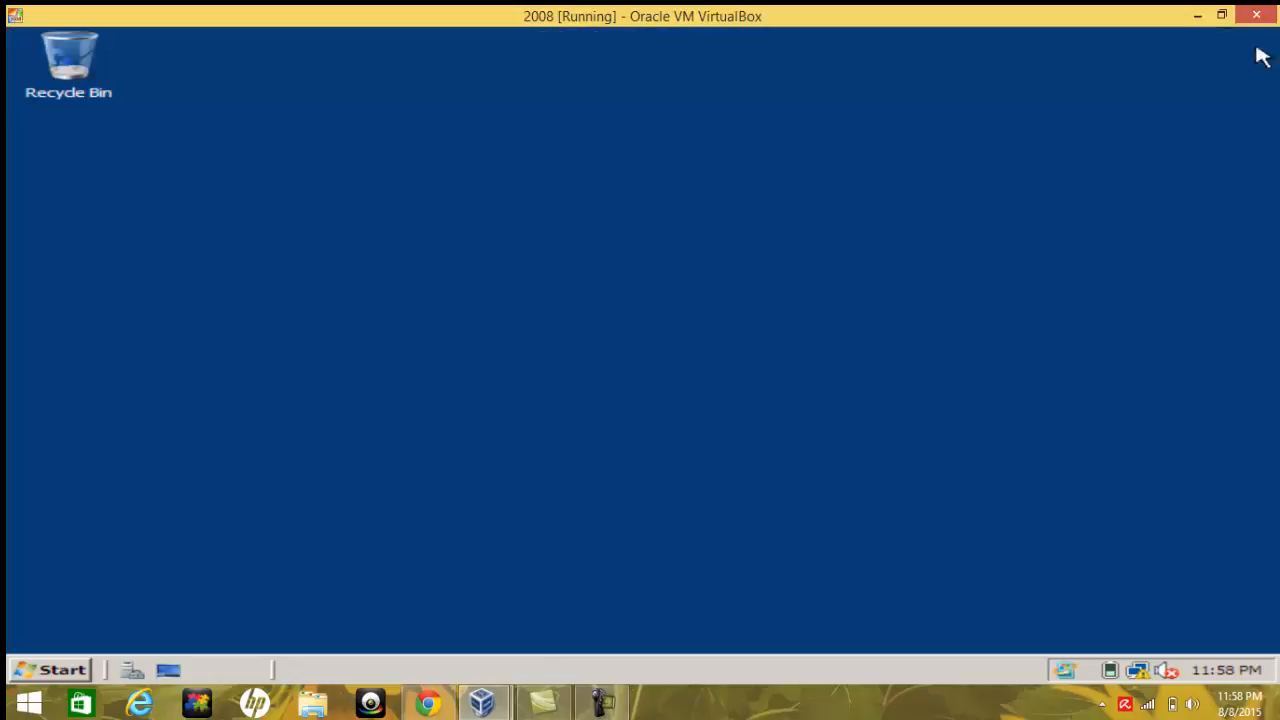
{"action": "left_click", "coordinate": [484, 704]}
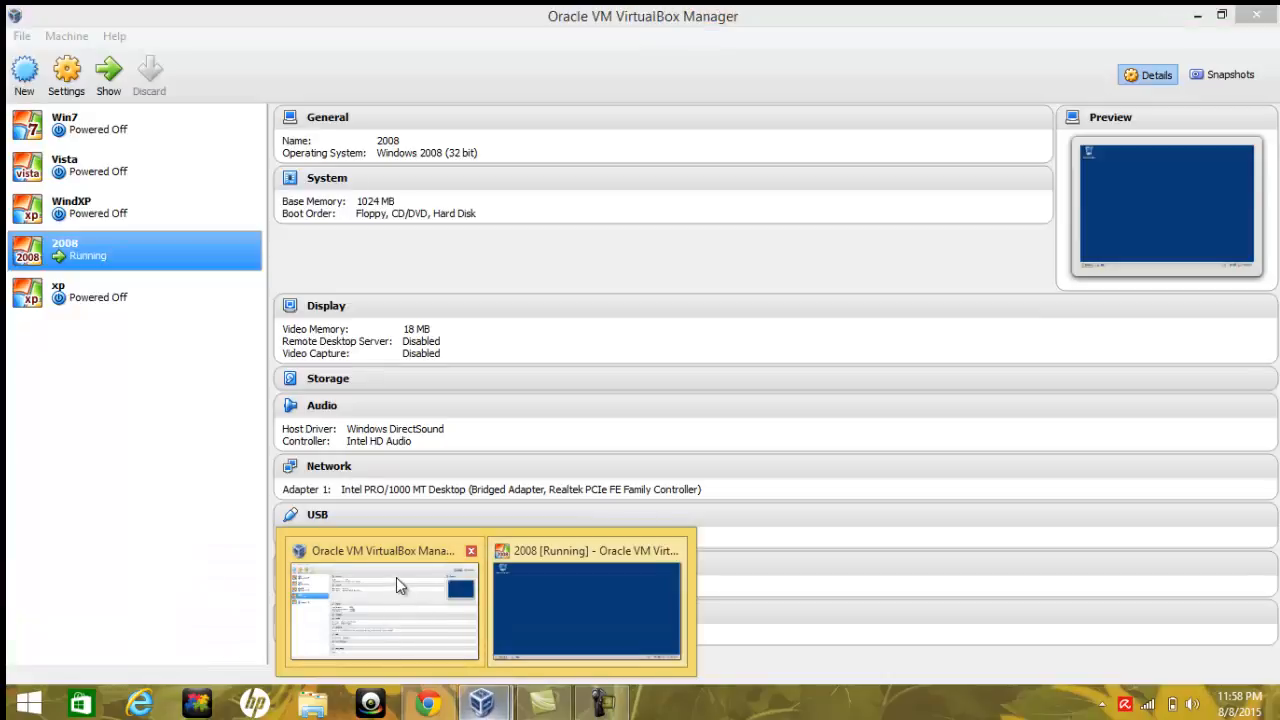
{"action": "left_click", "coordinate": [396, 577]}
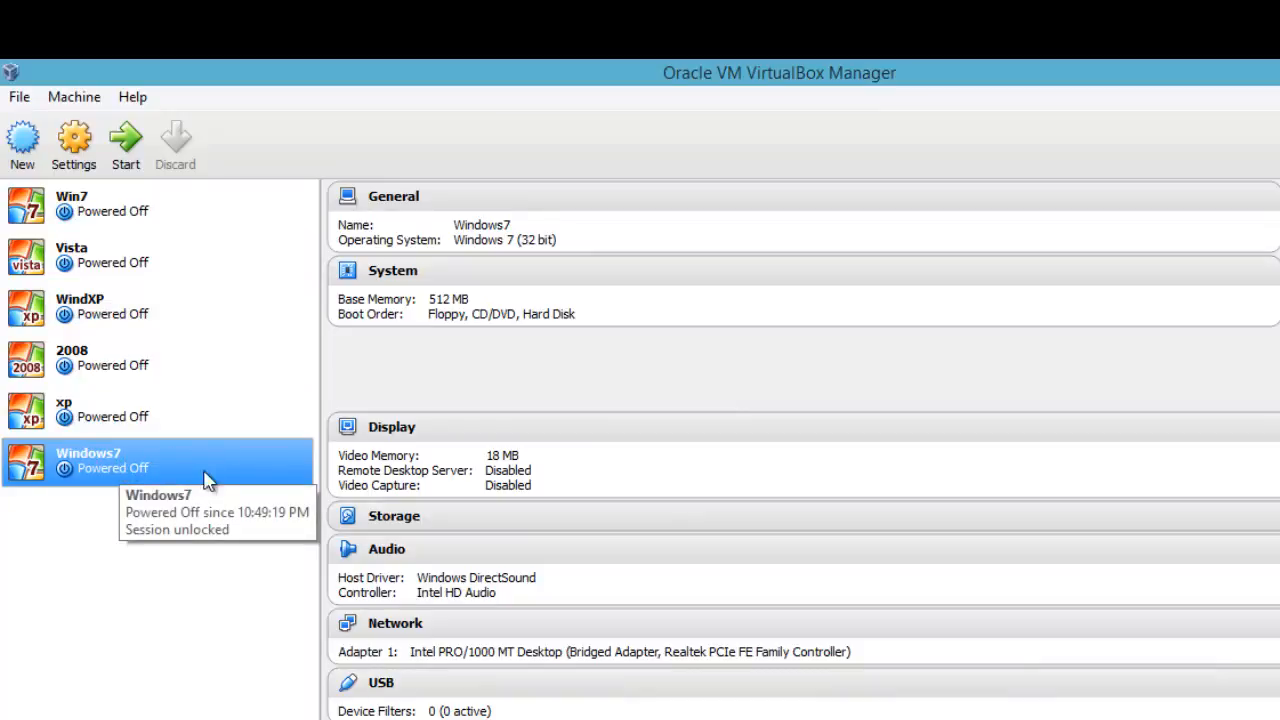
Start the Windows7 virtual machine, boot it from LAN into the network service boot, and dismiss the mouse pointer integration notice.
{"action": "left_click", "coordinate": [143, 178]}
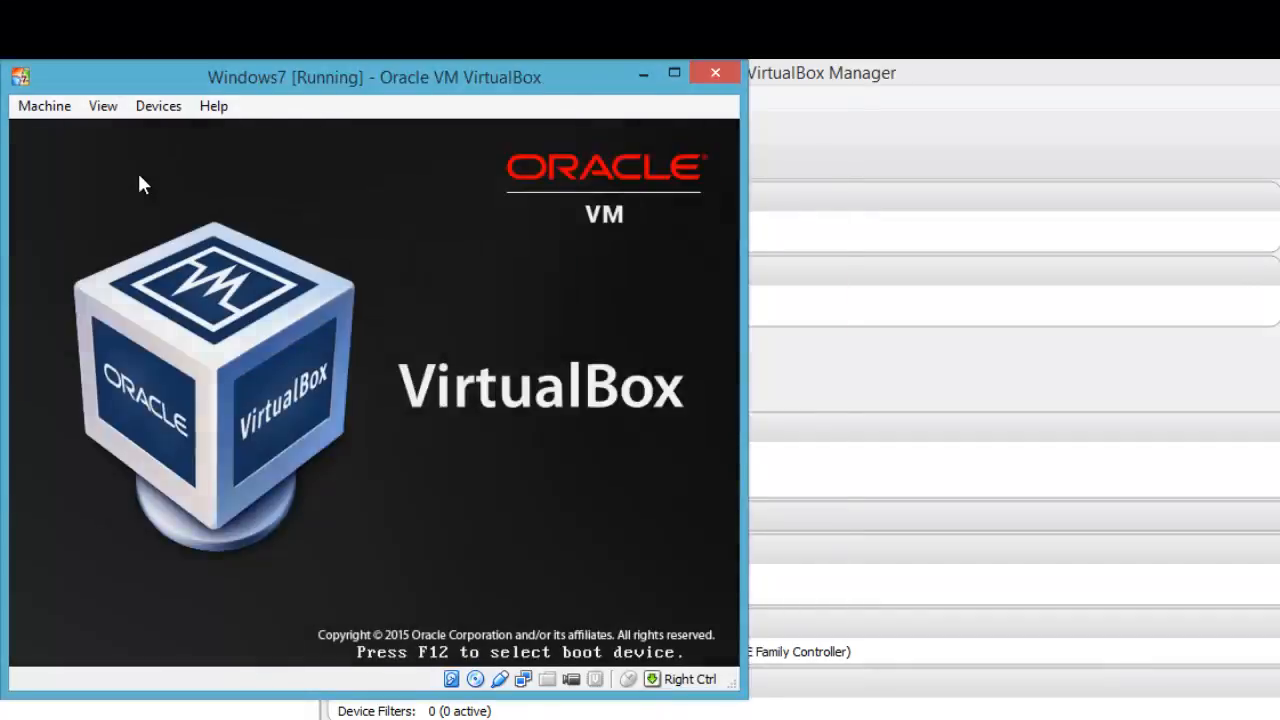
{"action": "key", "text": "F12"}
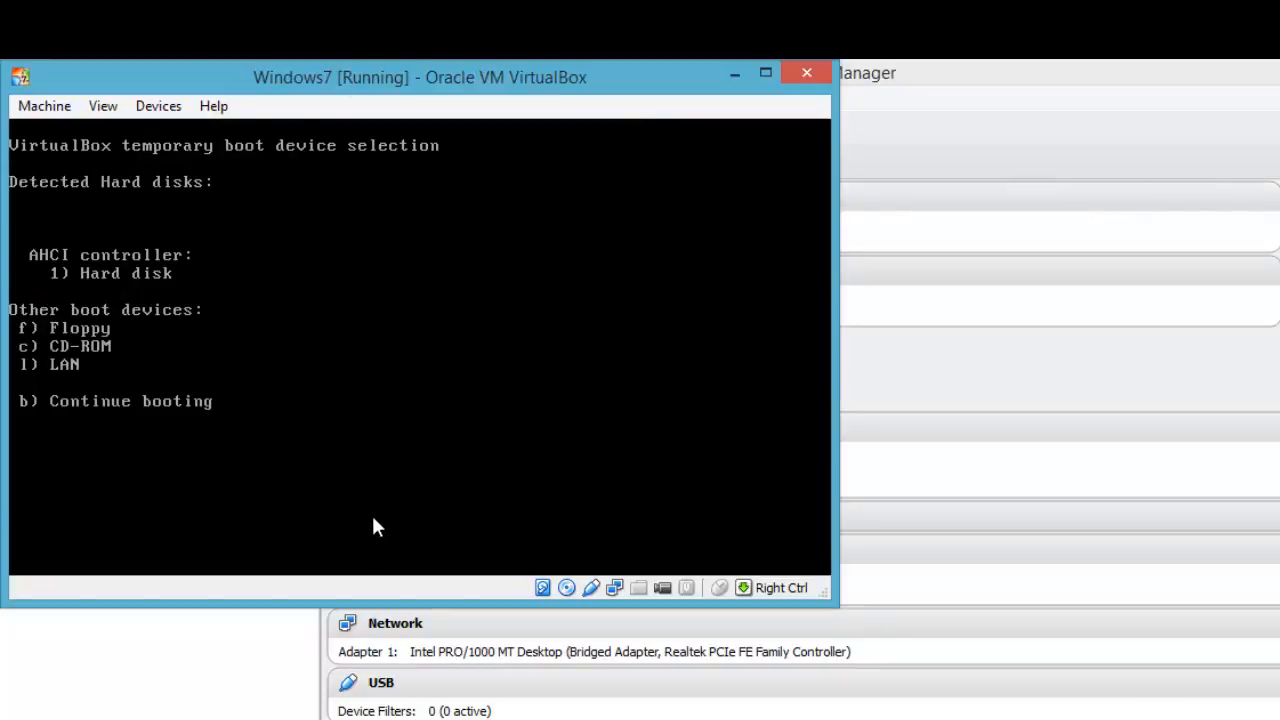
{"action": "key", "text": "l"}
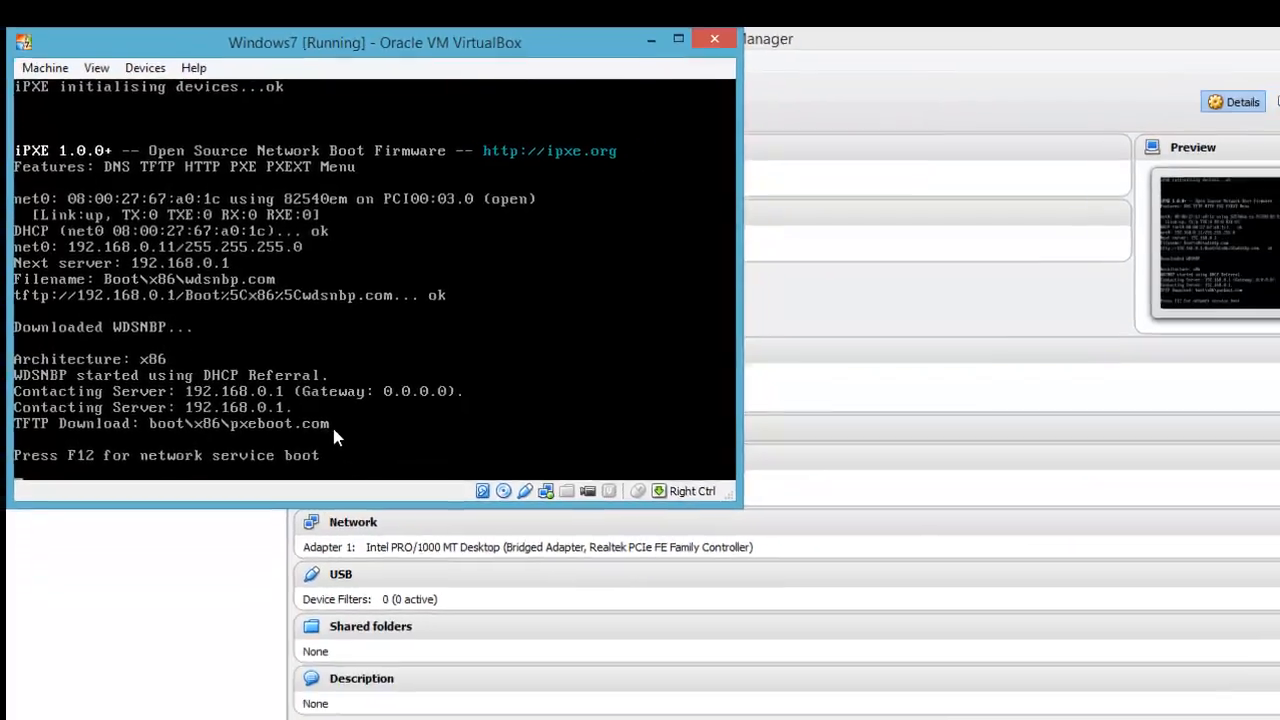
{"action": "key", "text": "F12"}
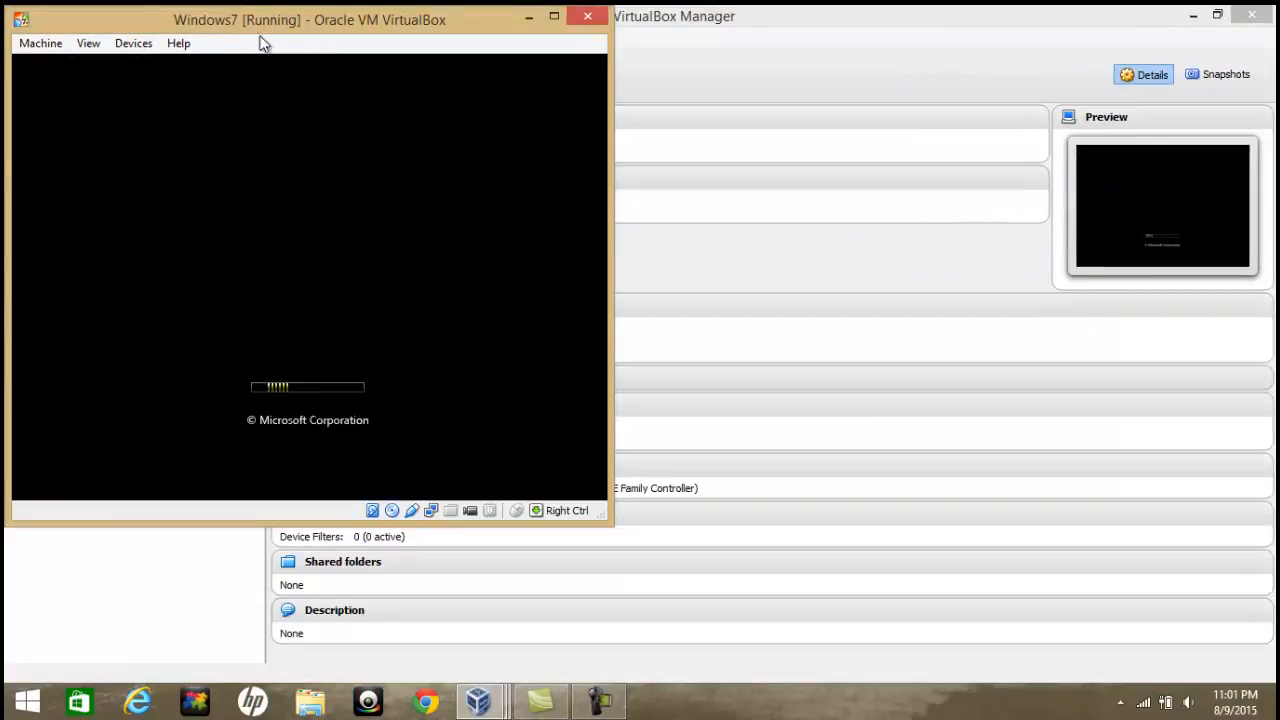
{"action": "left_click_drag", "start_coordinate": [354, 14], "coordinate": [692, 138]}
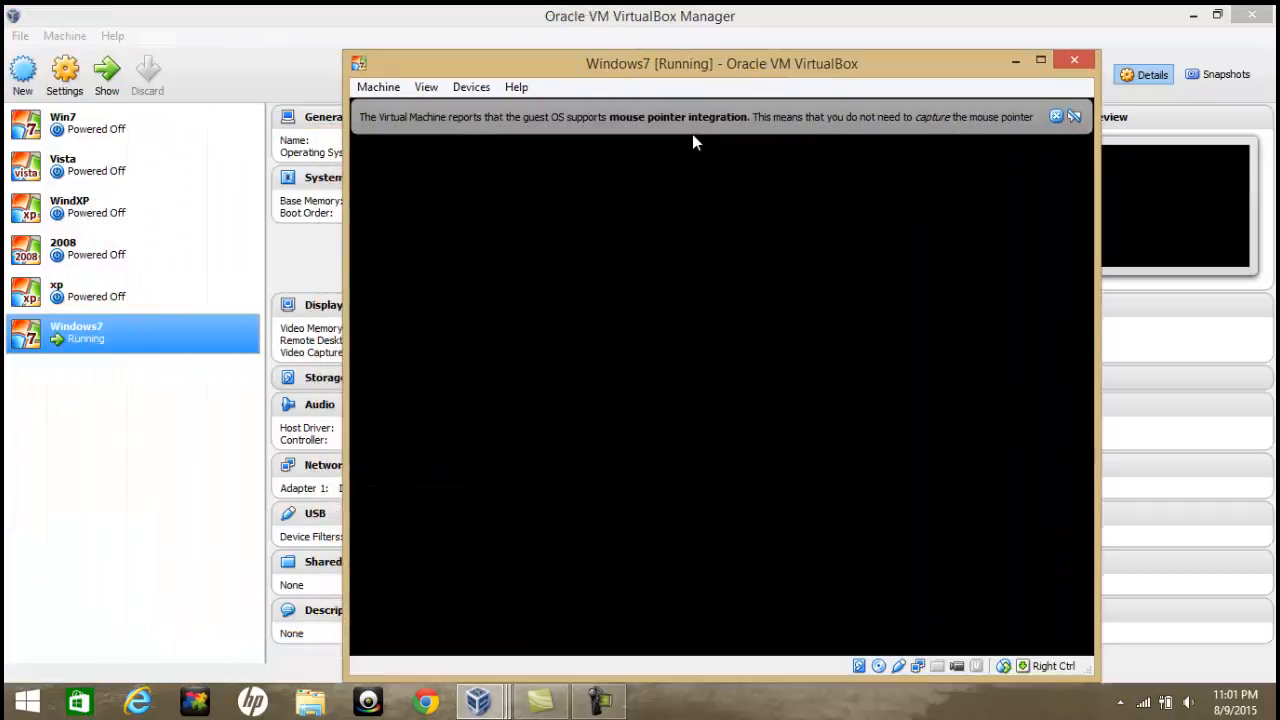
{"action": "left_click", "coordinate": [1056, 117]}
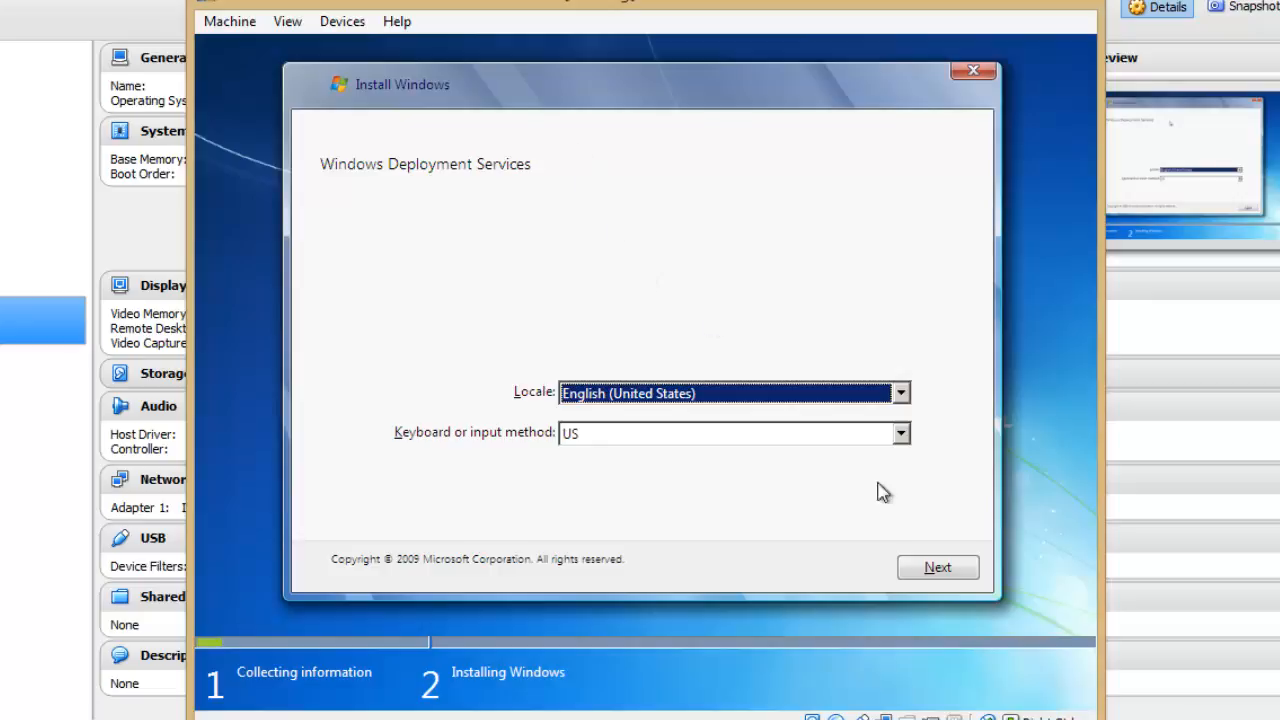
Keep the English (United States) locale and US keyboard, and connect to the deployment server with the domain administrator's user name and password.
{"action": "left_click", "coordinate": [942, 568]}
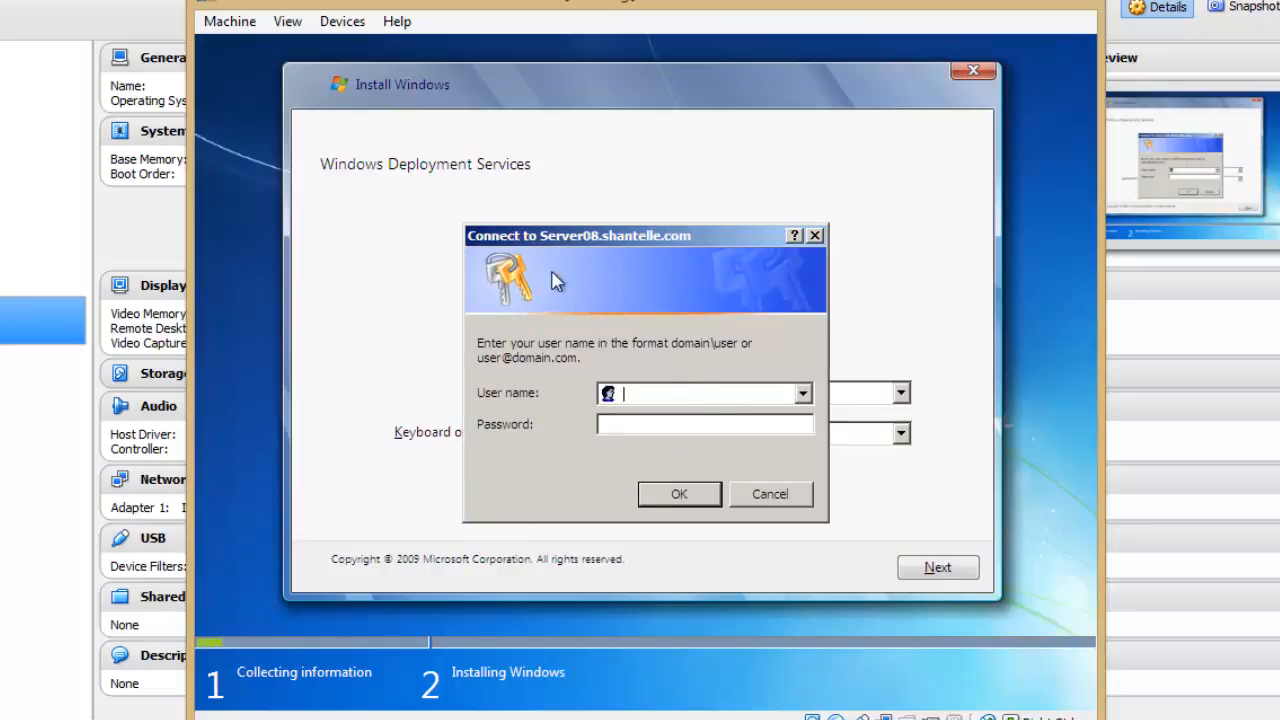
{"action": "left_click", "coordinate": [660, 396]}
{"action": "type", "text": "shantelle.com"}
{"action": "type", "text": "/admini"}
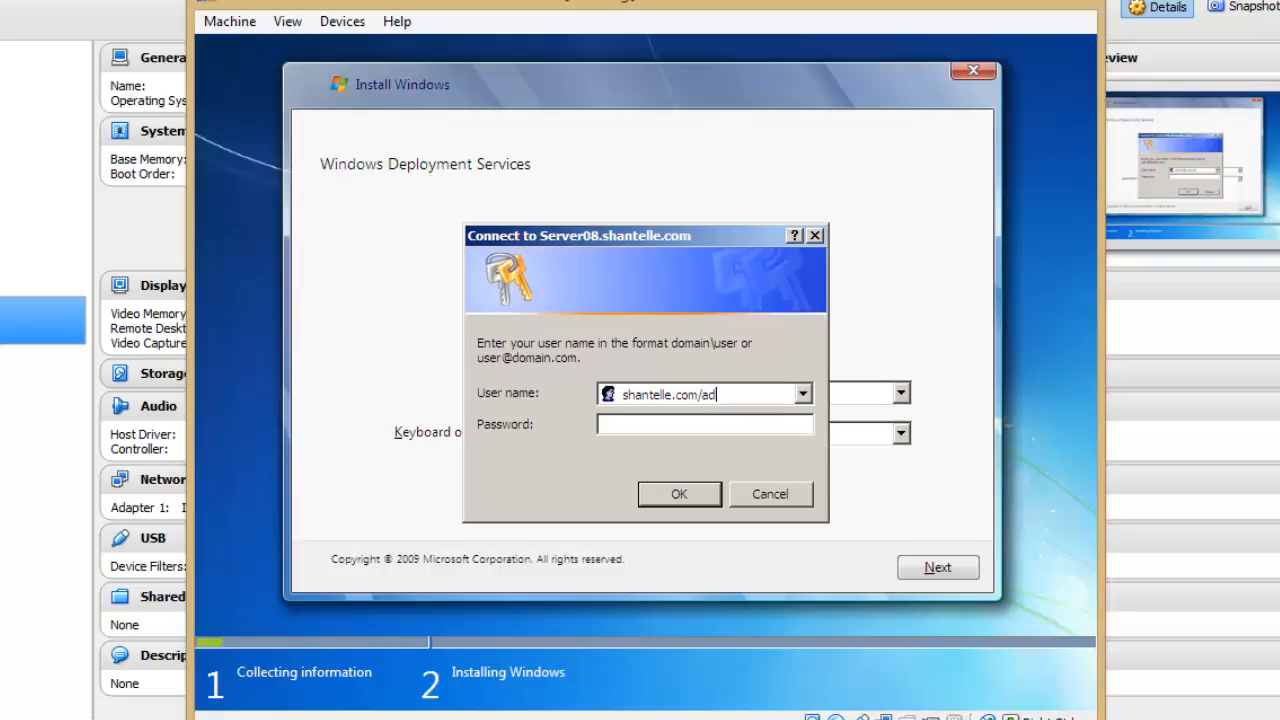
{"action": "type", "text": "strator"}
{"action": "key", "text": "Tab"}
{"action": "type", "text": "••••••••••"}
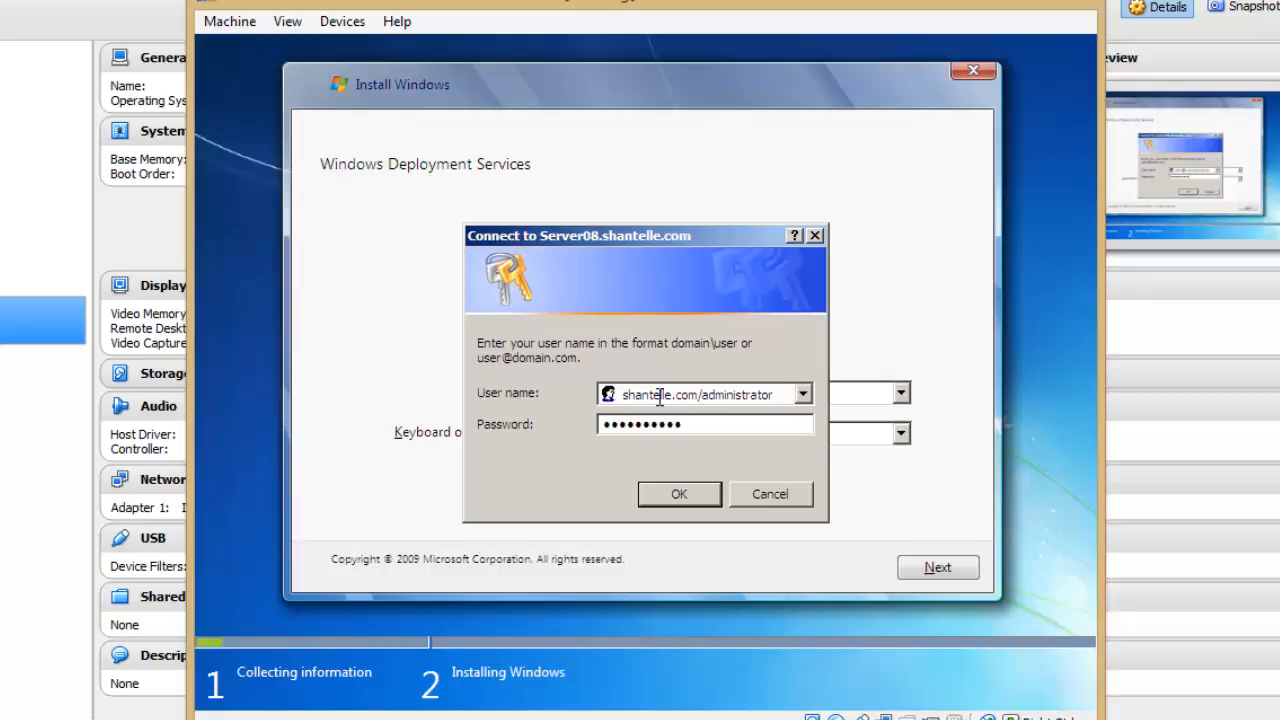
{"action": "left_click", "coordinate": [691, 497]}
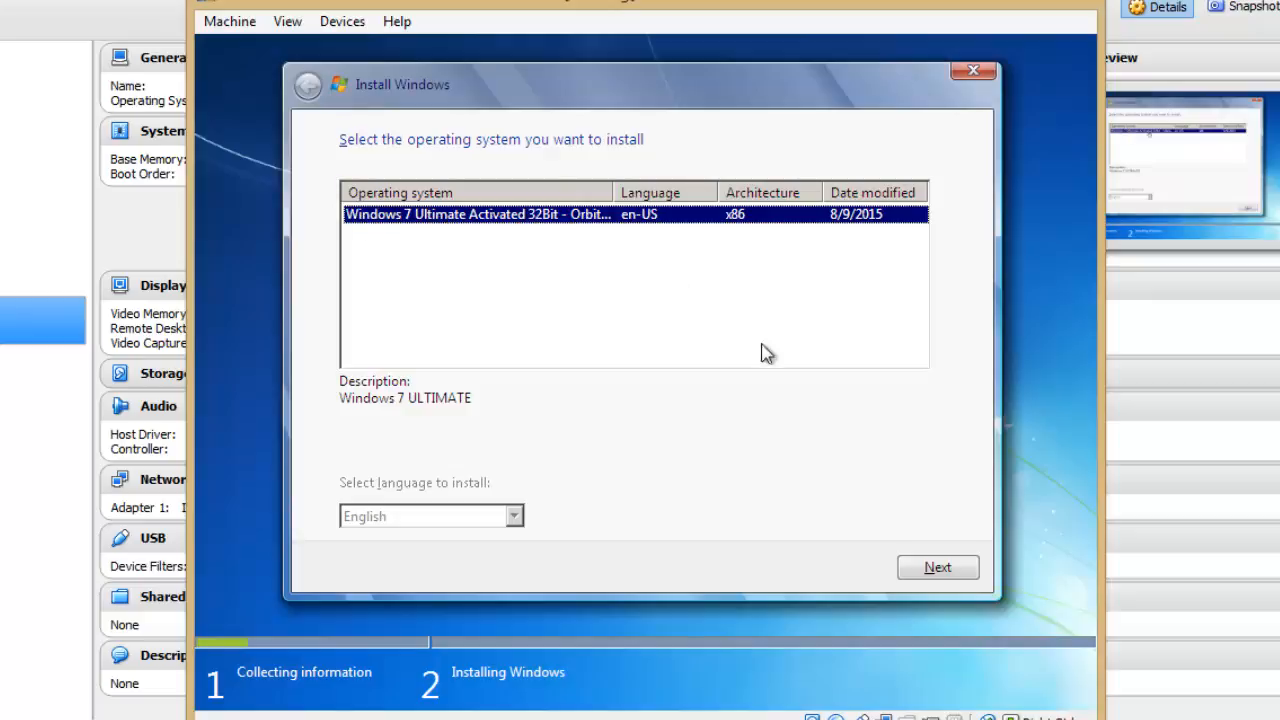
Install the x86 Windows 7 Ultimate image on Disk 0 Unallocated Space and dismiss the mouse pointer integration notice.
{"action": "left_click", "coordinate": [953, 569]}
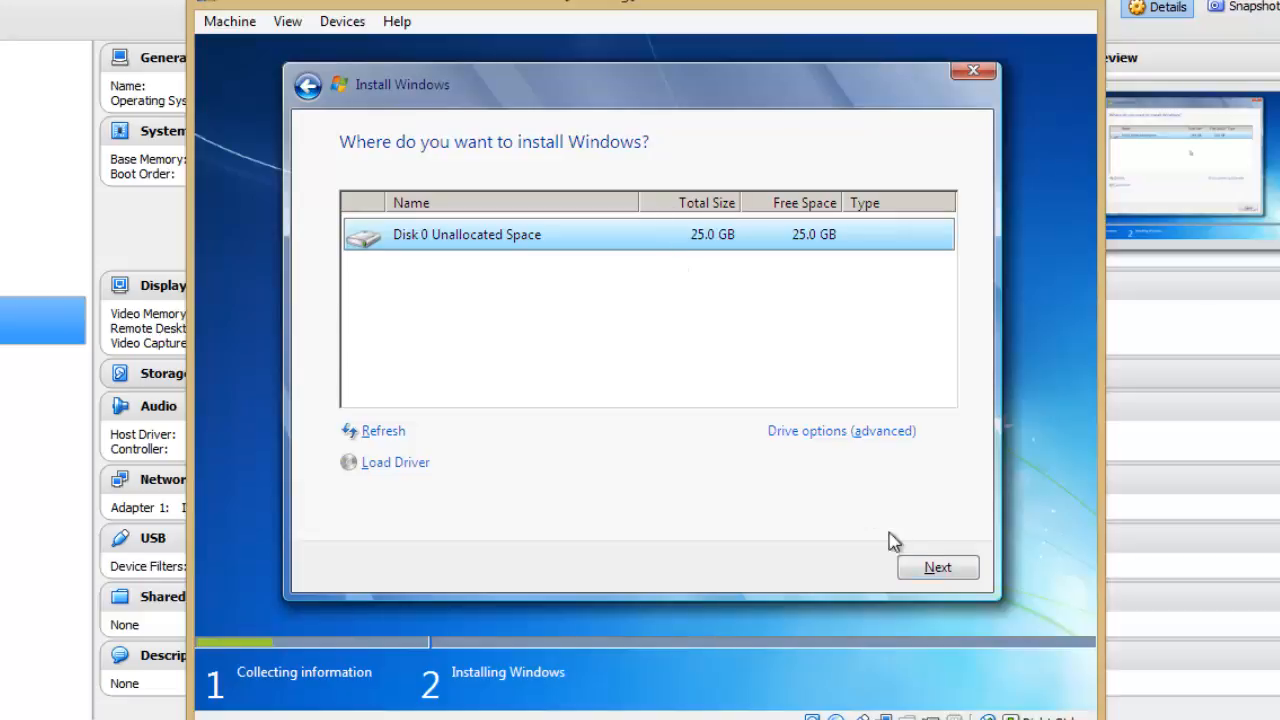
{"action": "left_click", "coordinate": [933, 570]}
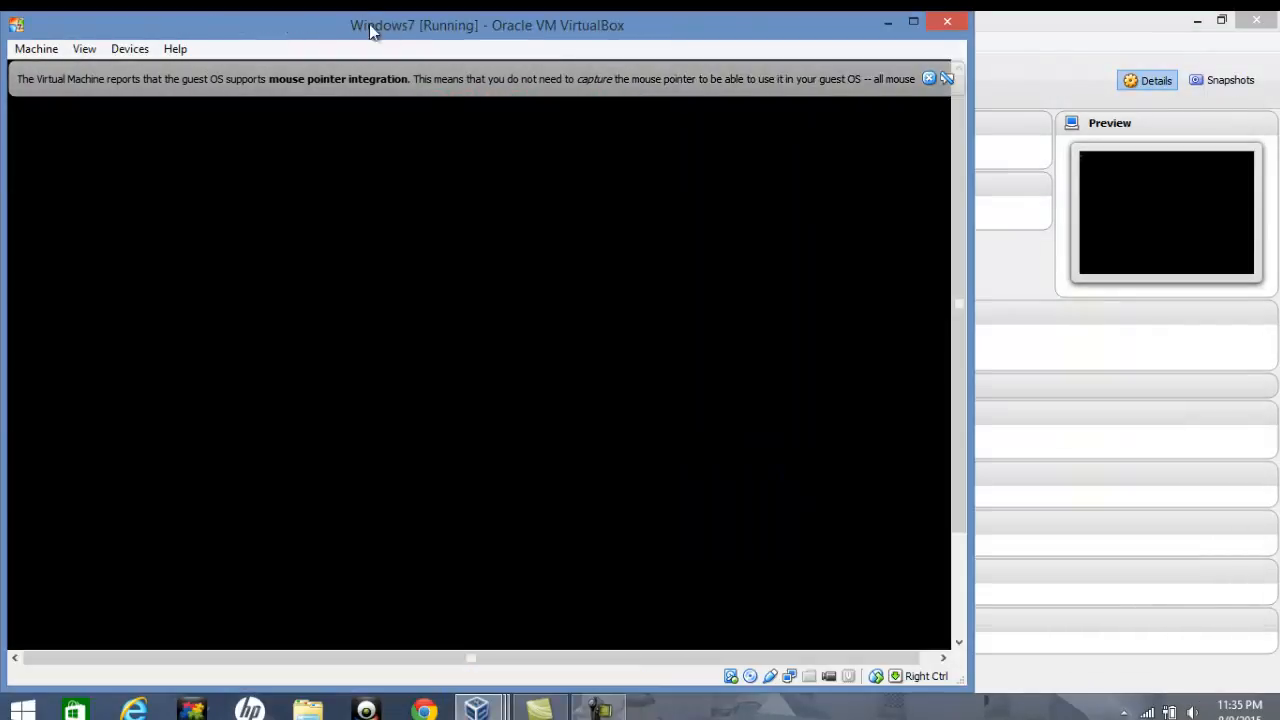
{"action": "left_click", "coordinate": [931, 76]}
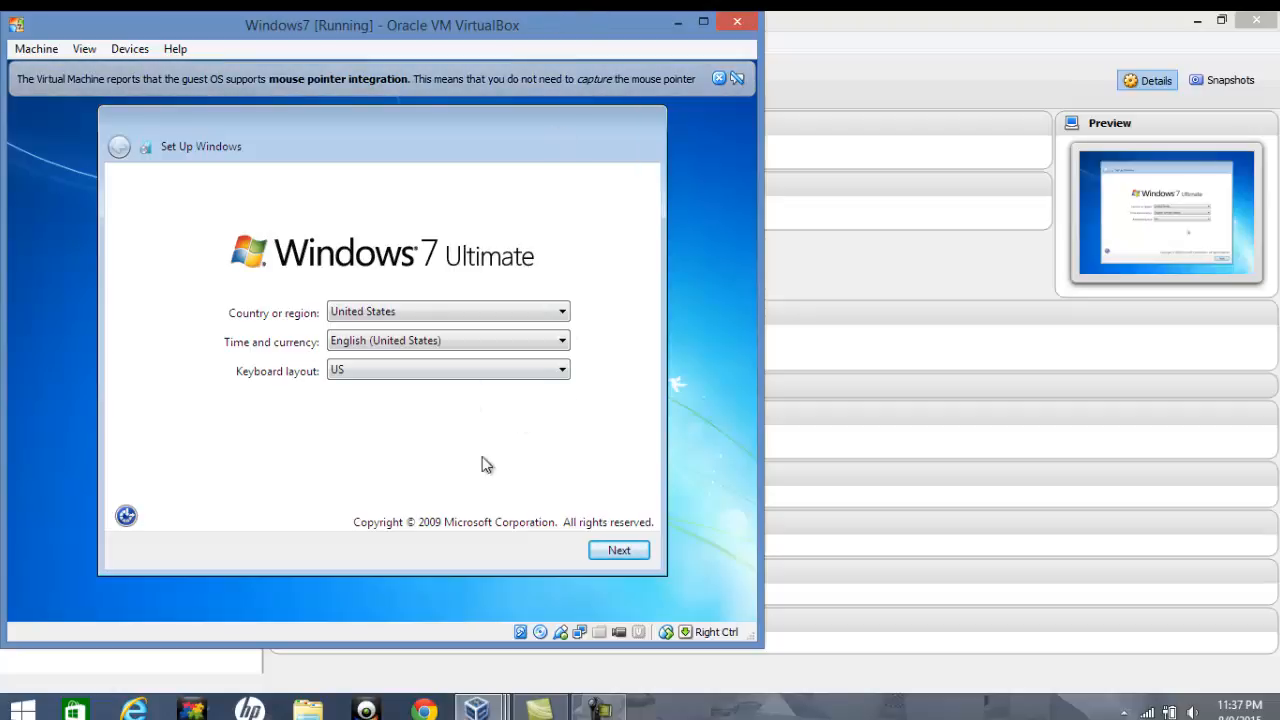
Keep the United States regional settings in Windows setup and create the user account Windows7 without a password.
{"action": "left_click", "coordinate": [613, 556]}
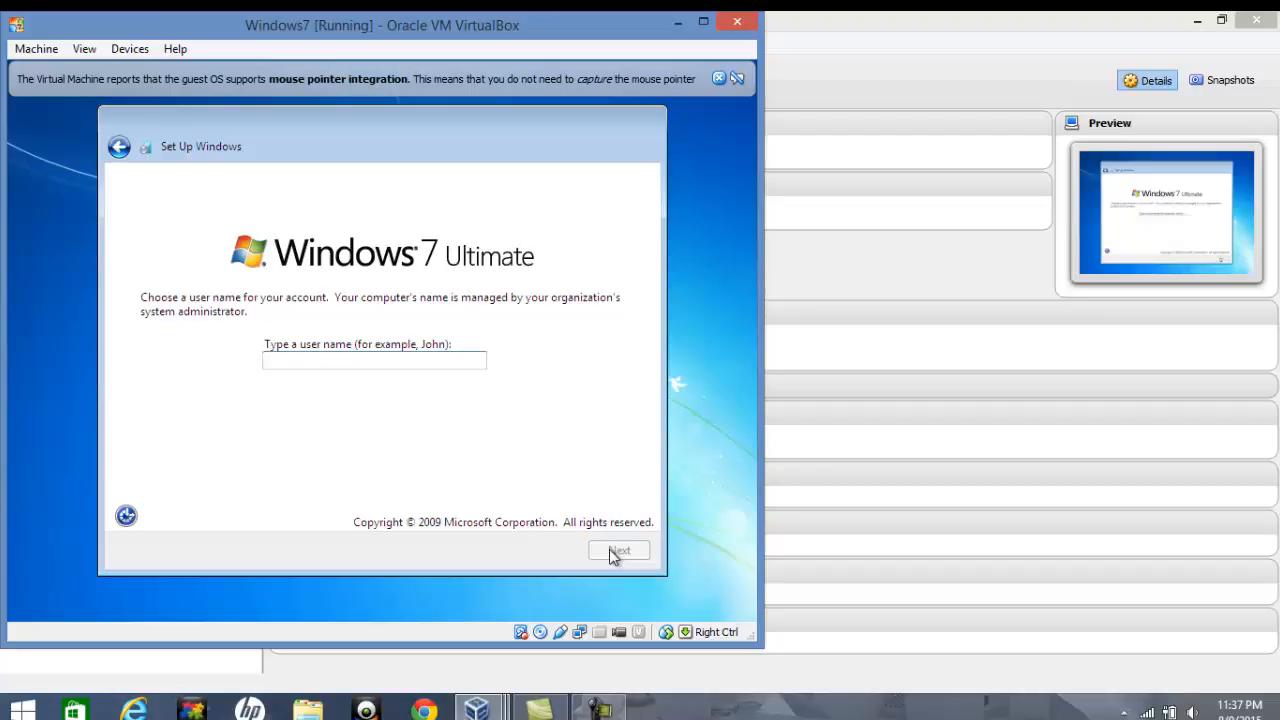
{"action": "type", "text": "Windows7"}
{"action": "left_click", "coordinate": [626, 551]}
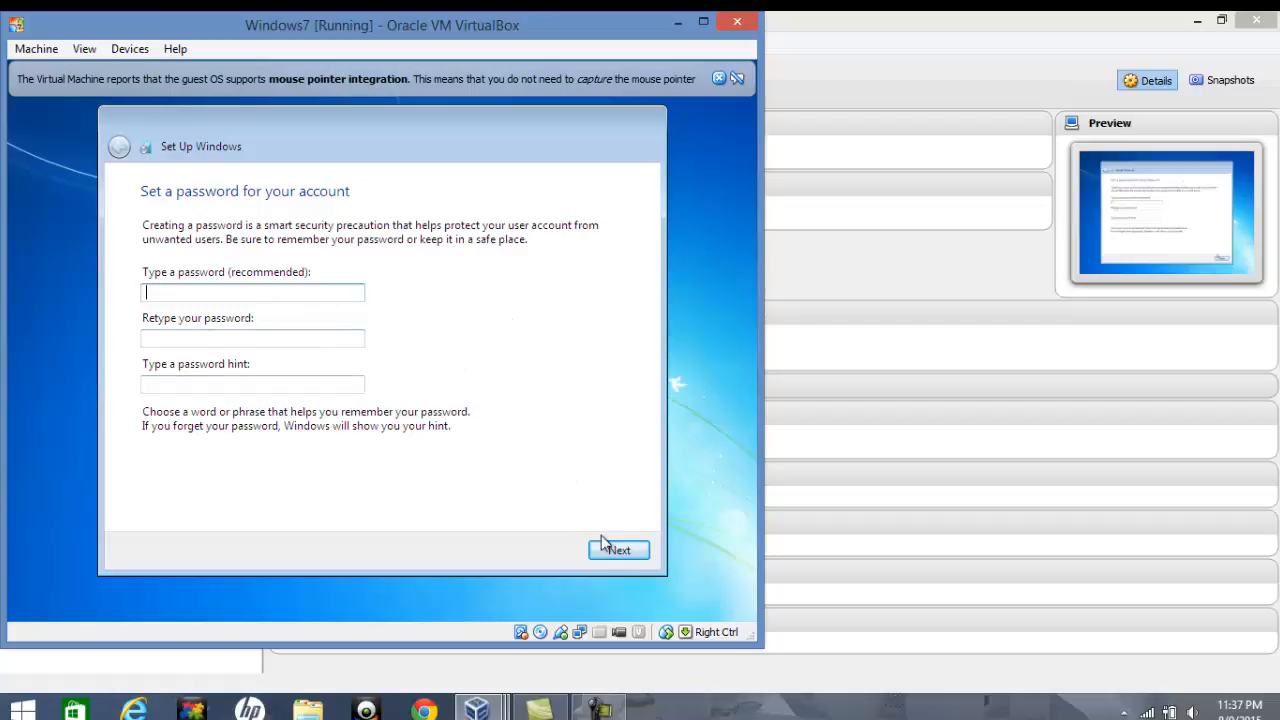
{"action": "left_click", "coordinate": [622, 558]}
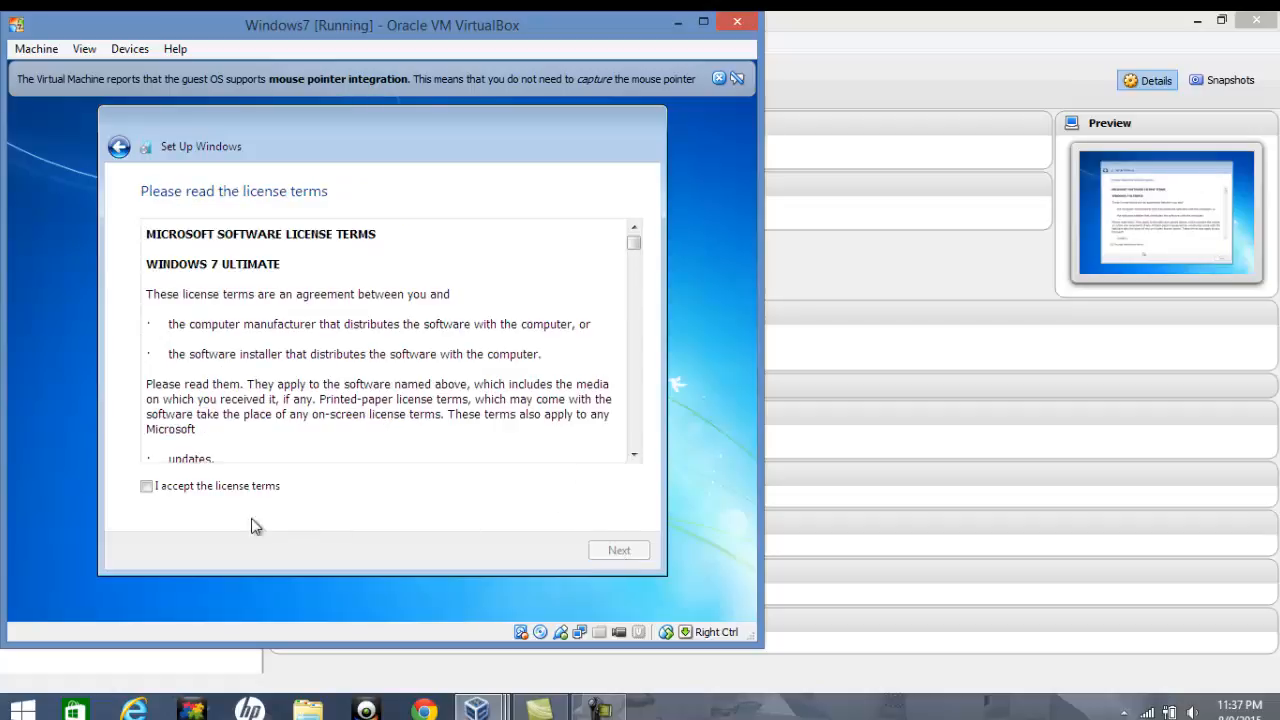
Accept the Windows 7 Ultimate license terms and use the recommended update and protection settings.
{"action": "left_click", "coordinate": [148, 486]}
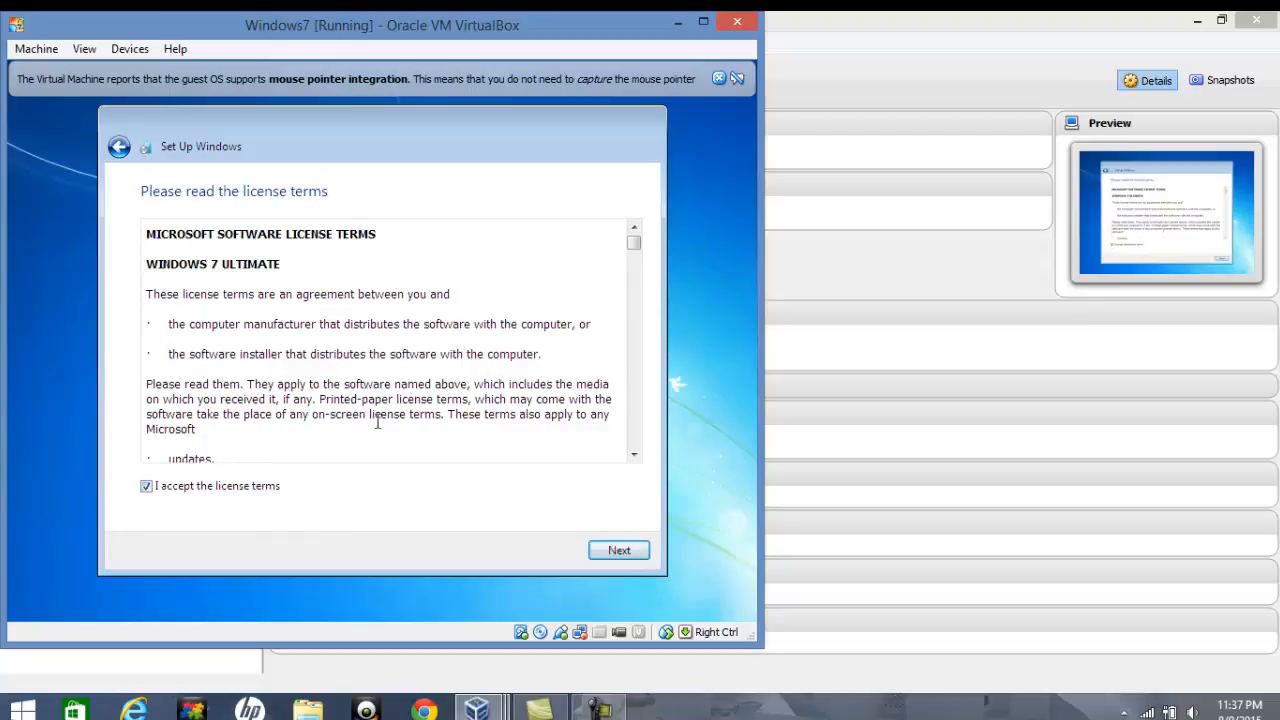
{"action": "left_click", "coordinate": [620, 551]}
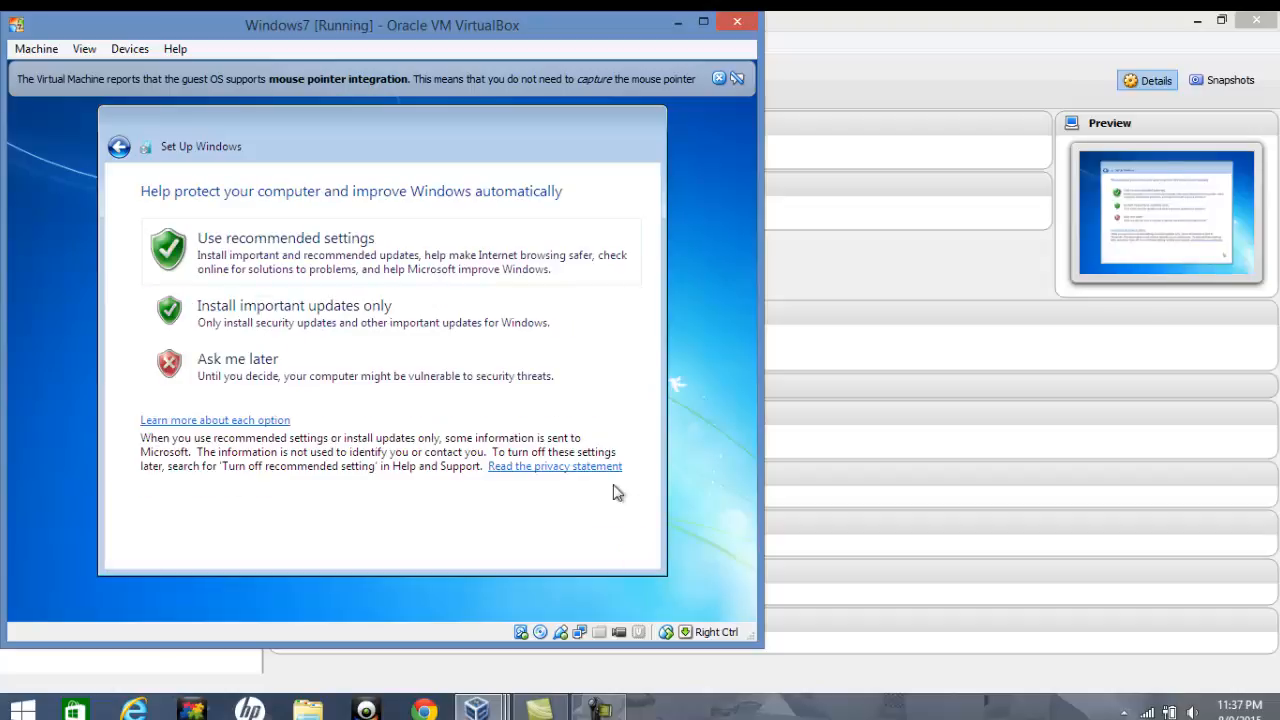
{"action": "left_click", "coordinate": [262, 270]}
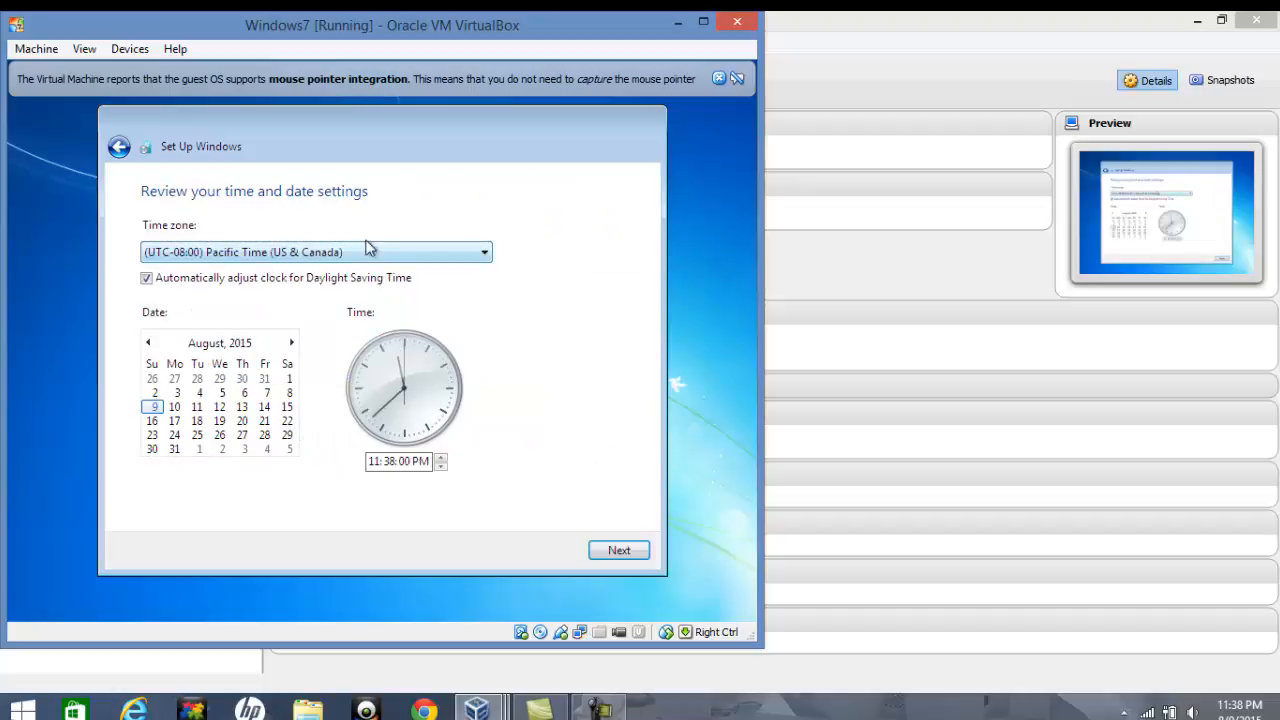
Set the time zone to (UTC-04:00) Georgetown, La Paz, San Juan and continue the setup.
{"action": "left_click", "coordinate": [486, 254]}
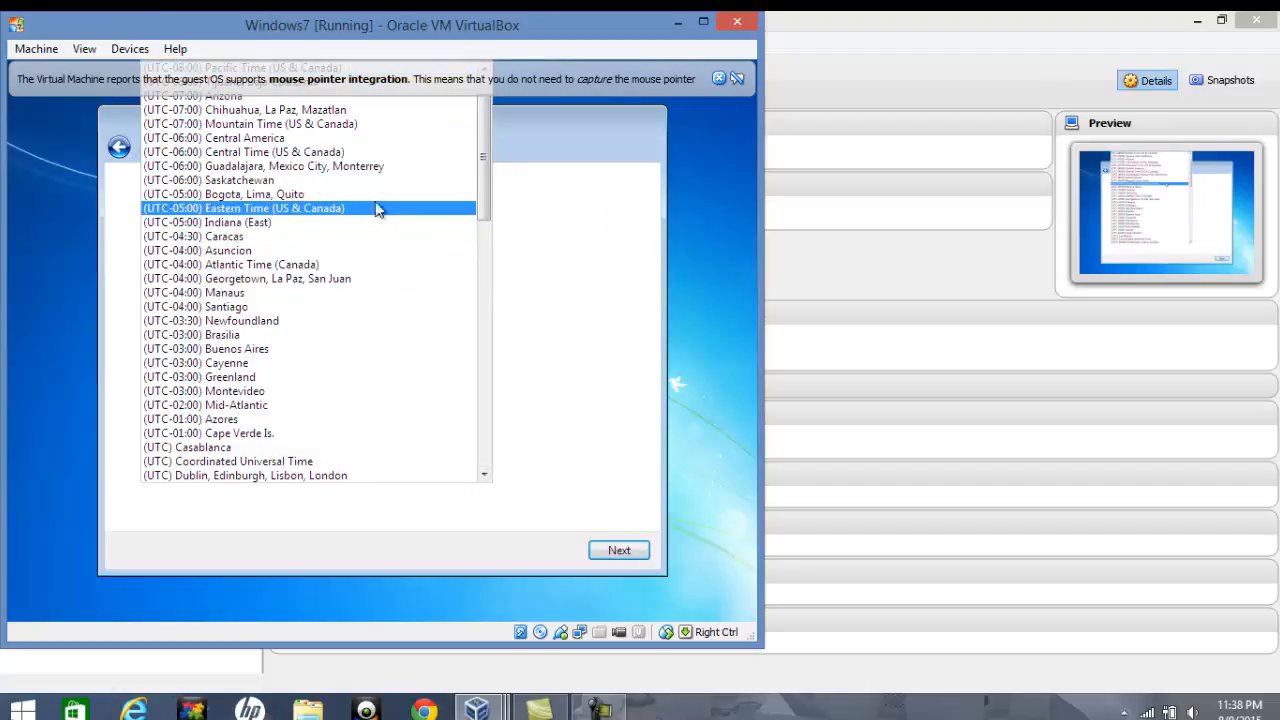
{"action": "left_click", "coordinate": [357, 278]}
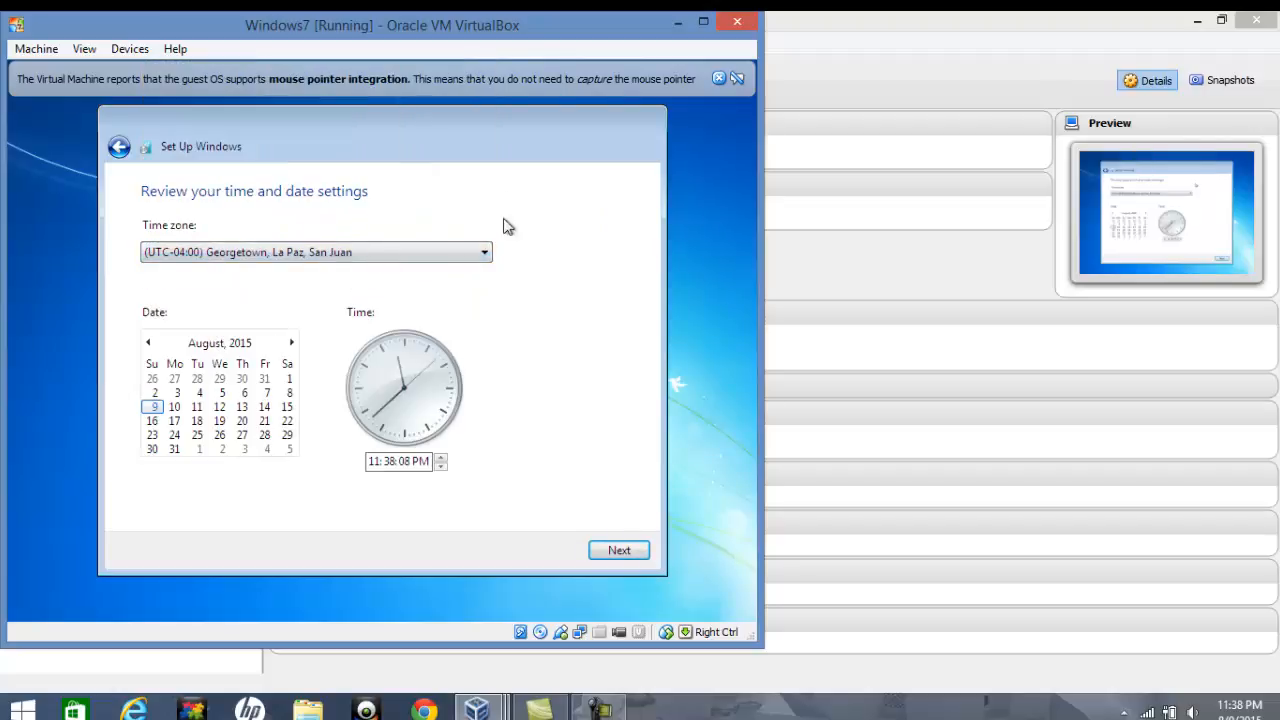
{"action": "left_click", "coordinate": [619, 551]}
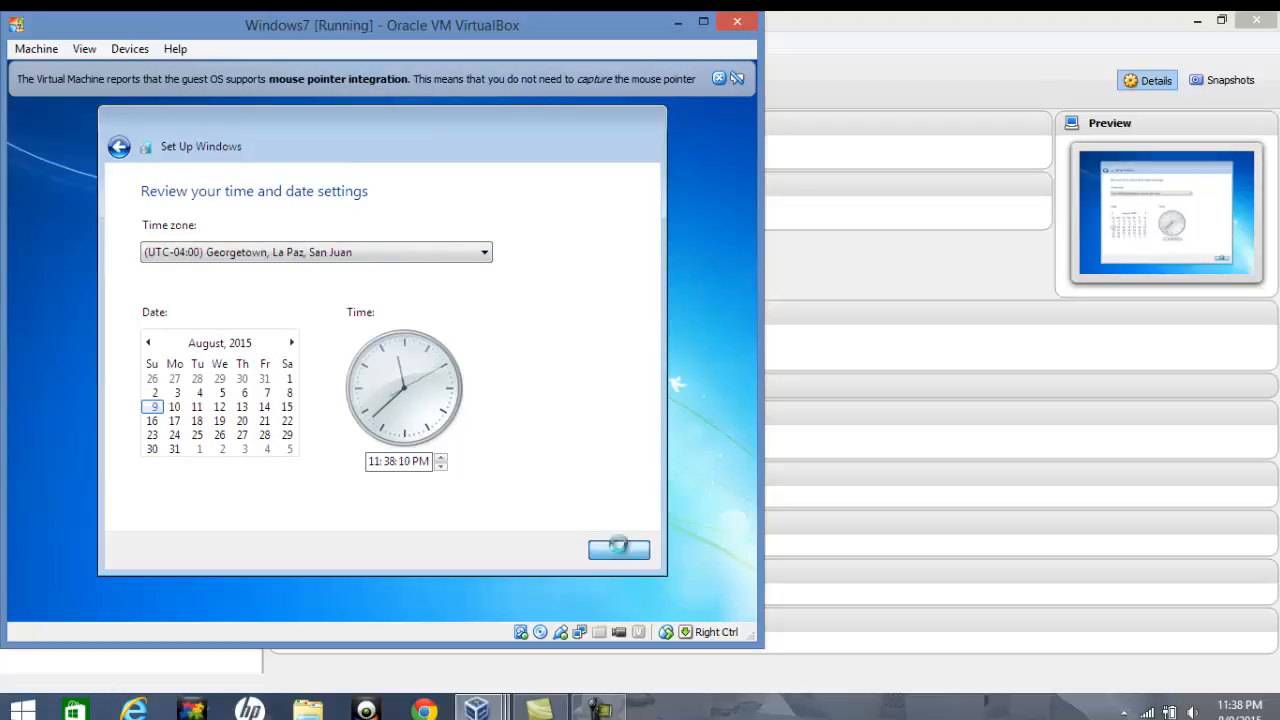